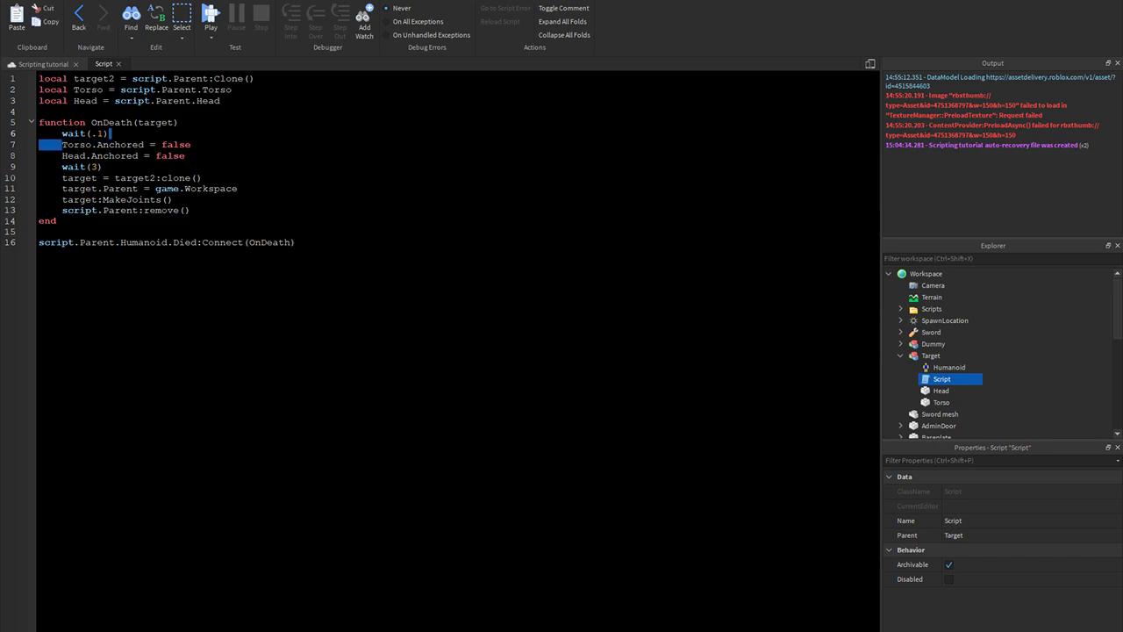
Review the OnDeath function's body and the line connecting it to the Humanoid's Died event.
{"action": "left_click_drag", "start_coordinate": [111, 133], "coordinate": [186, 156]}
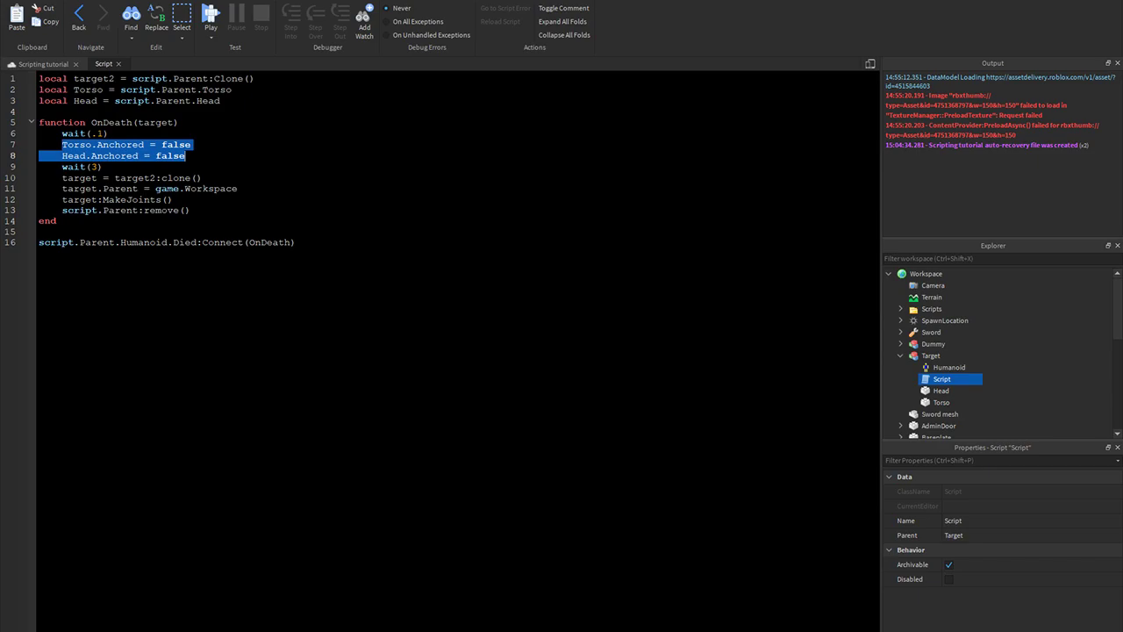
{"action": "left_click_drag", "start_coordinate": [39, 123], "coordinate": [33, 145]}
{"action": "left_click", "coordinate": [192, 211]}
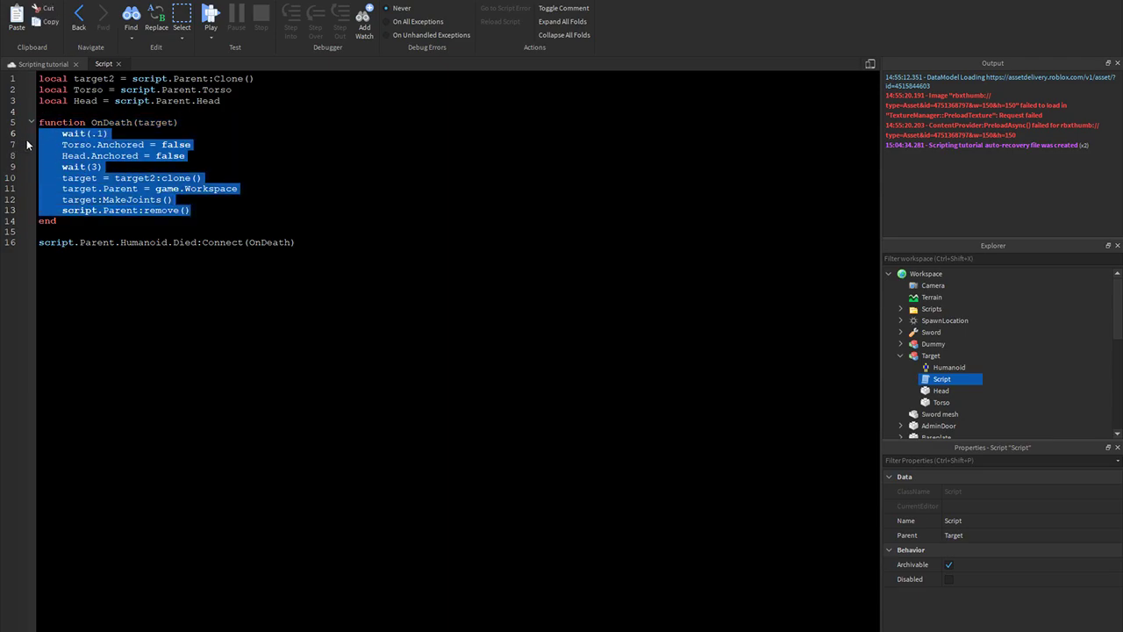
{"action": "left_click", "coordinate": [39, 122]}
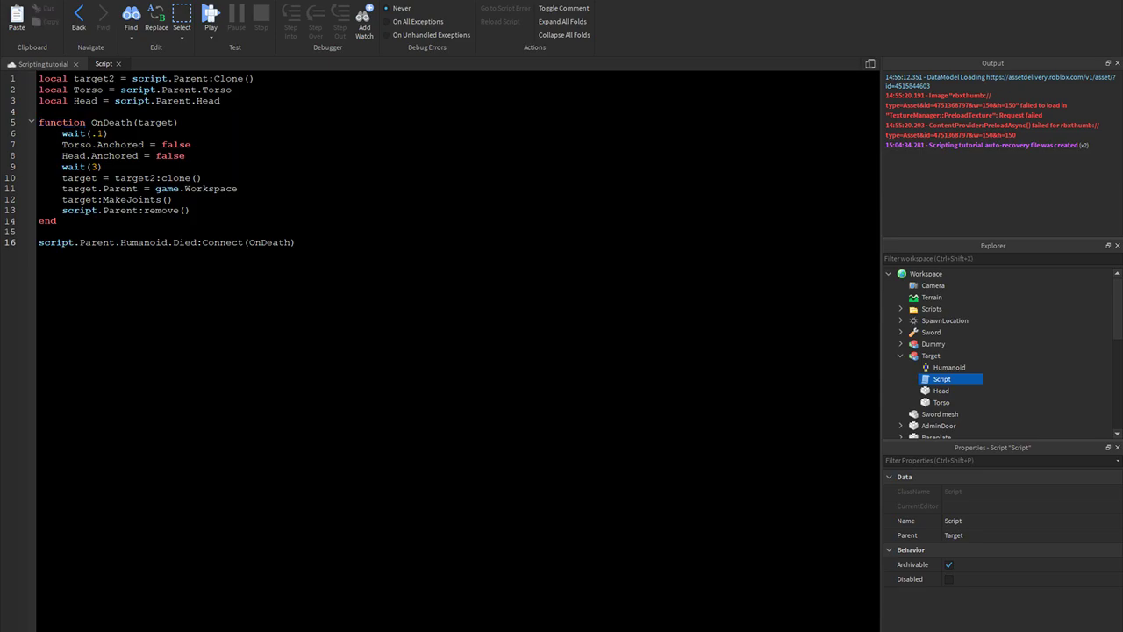
{"action": "mouse_move", "coordinate": [297, 243]}
{"action": "left_mouse_down"}
{"action": "mouse_move", "coordinate": [50, 243]}
{"action": "mouse_move", "coordinate": [297, 244]}
{"action": "left_mouse_up"}
{"action": "left_click", "coordinate": [51, 243]}
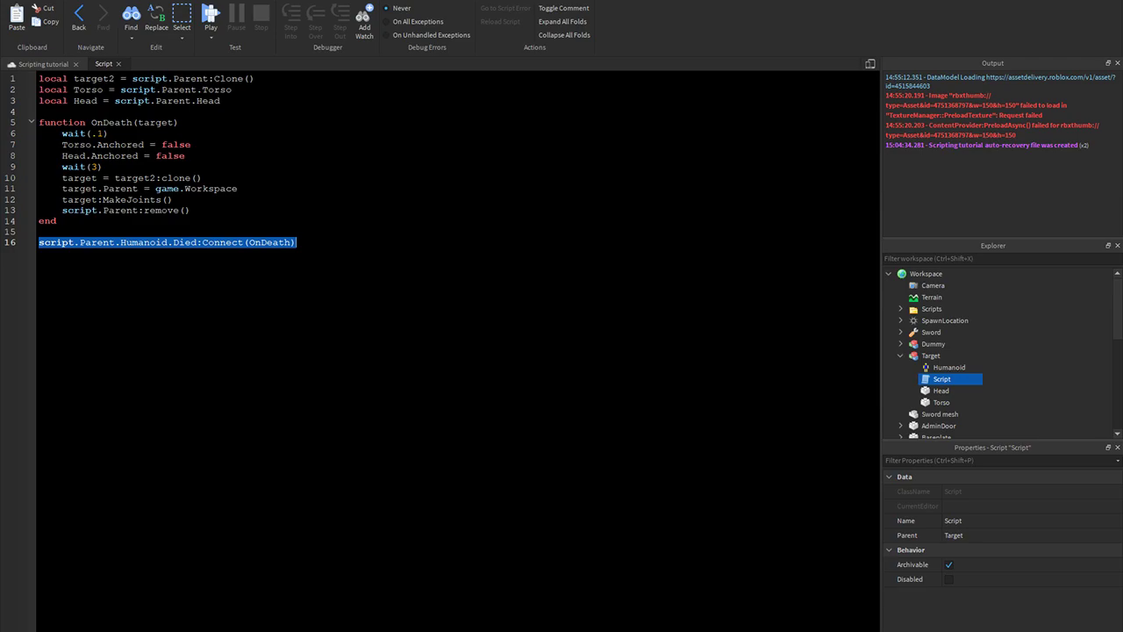
{"action": "left_click_drag", "start_coordinate": [67, 145], "coordinate": [95, 134]}
{"action": "left_click", "coordinate": [100, 133]}
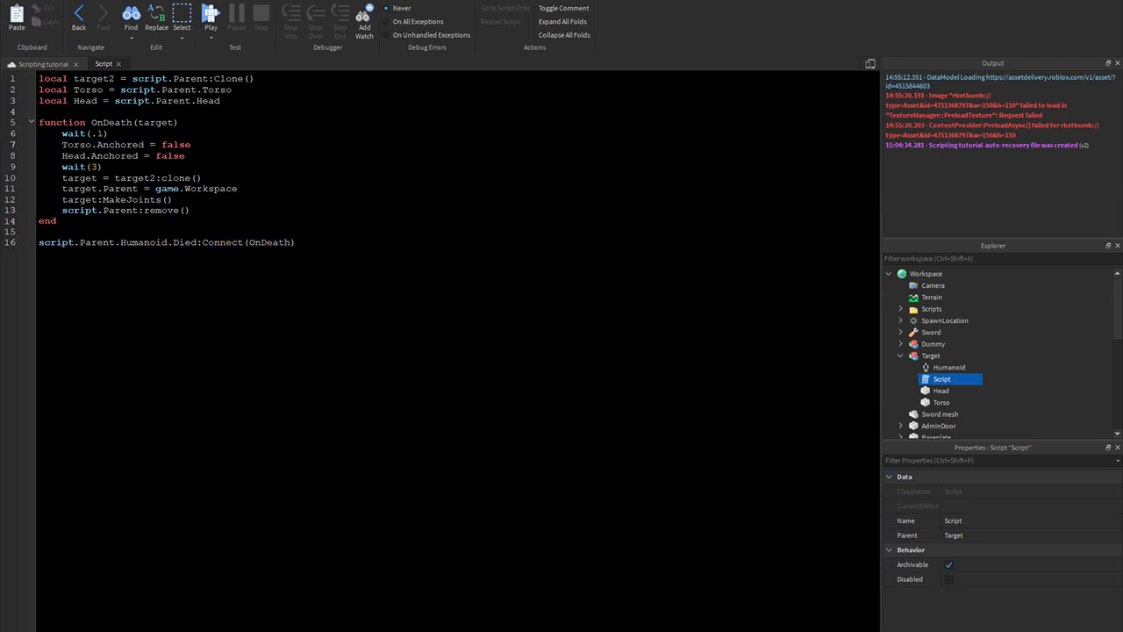
{"action": "left_click_drag", "start_coordinate": [63, 145], "coordinate": [186, 156]}
{"action": "left_click", "coordinate": [186, 156]}
Add RespawnTime = 3 at the top of the script and use RespawnTime in OnDeath's second wait call.
{"action": "key", "text": "Return"}
{"action": "key", "text": "Return"}
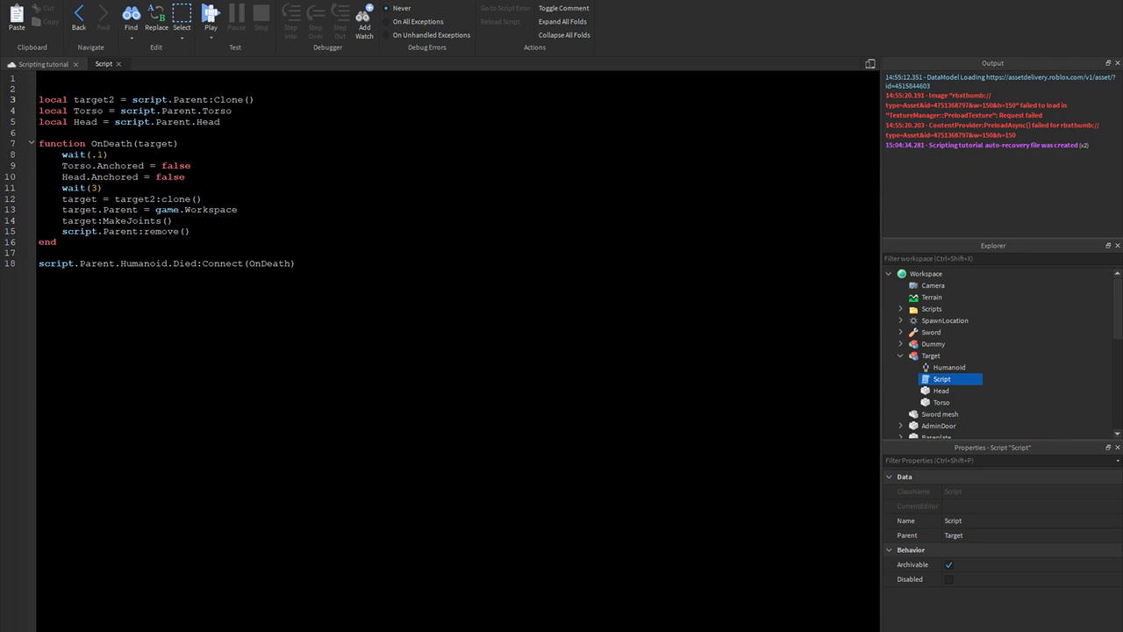
{"action": "type", "text": "Respawn"}
{"action": "type", "text": "RespawnTime"}
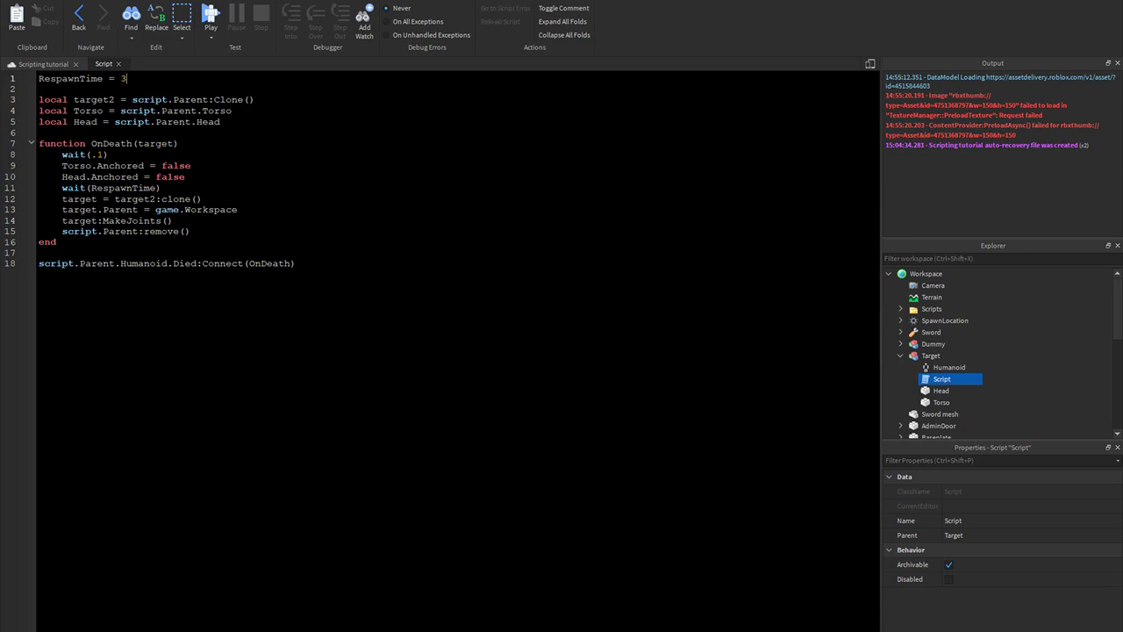
Review the OnDeath lines that wait, clone the target and remove the old model.
{"action": "left_click_drag", "start_coordinate": [162, 187], "coordinate": [39, 188]}
{"action": "left_click", "coordinate": [202, 199]}
{"action": "double_click", "coordinate": [121, 232]}
{"action": "left_click", "coordinate": [58, 242]}
Return to the 3D scene and move the red Target model sideways, farther from the Dummy.
{"action": "left_click", "coordinate": [64, 68]}
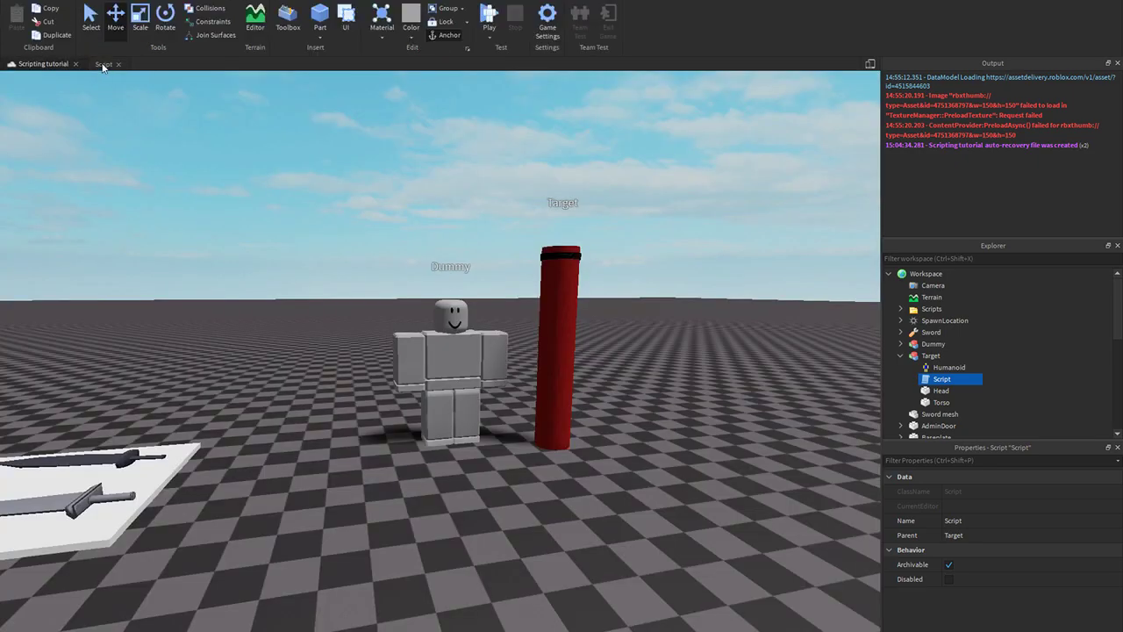
{"action": "left_click", "coordinate": [100, 66]}
{"action": "left_click", "coordinate": [57, 65]}
{"action": "left_click", "coordinate": [537, 274]}
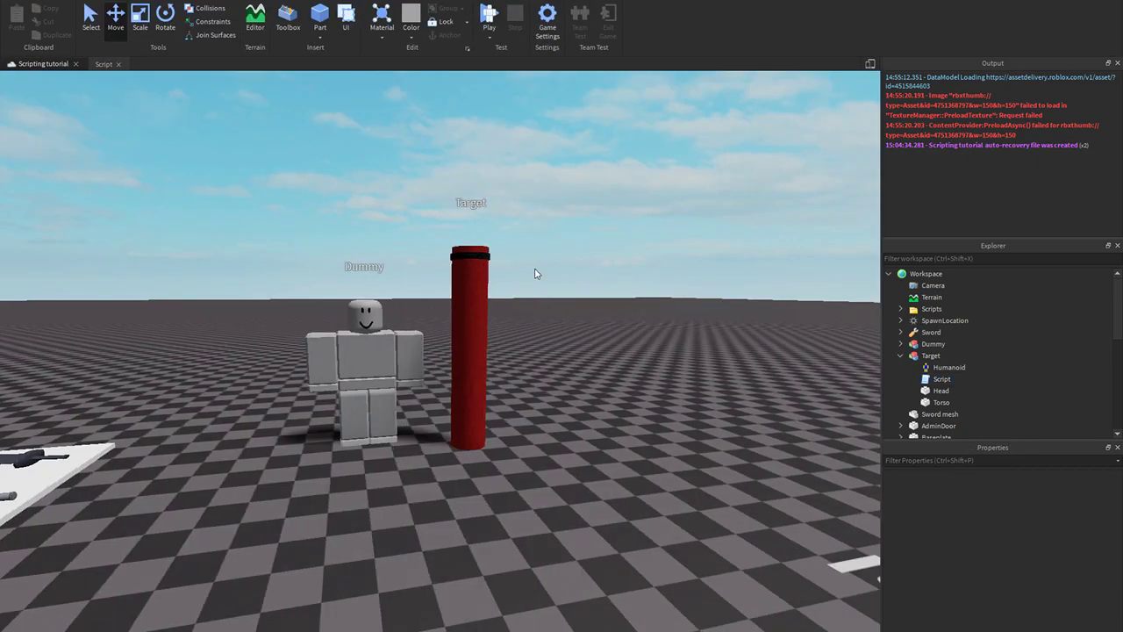
{"action": "left_click", "coordinate": [474, 274]}
{"action": "left_click", "coordinate": [556, 321]}
{"action": "left_click", "coordinate": [479, 338]}
{"action": "left_click_drag", "start_coordinate": [532, 346], "coordinate": [613, 339]}
{"action": "key", "text": "e"}
{"action": "key", "text": "d"}
{"action": "left_click", "coordinate": [678, 307]}
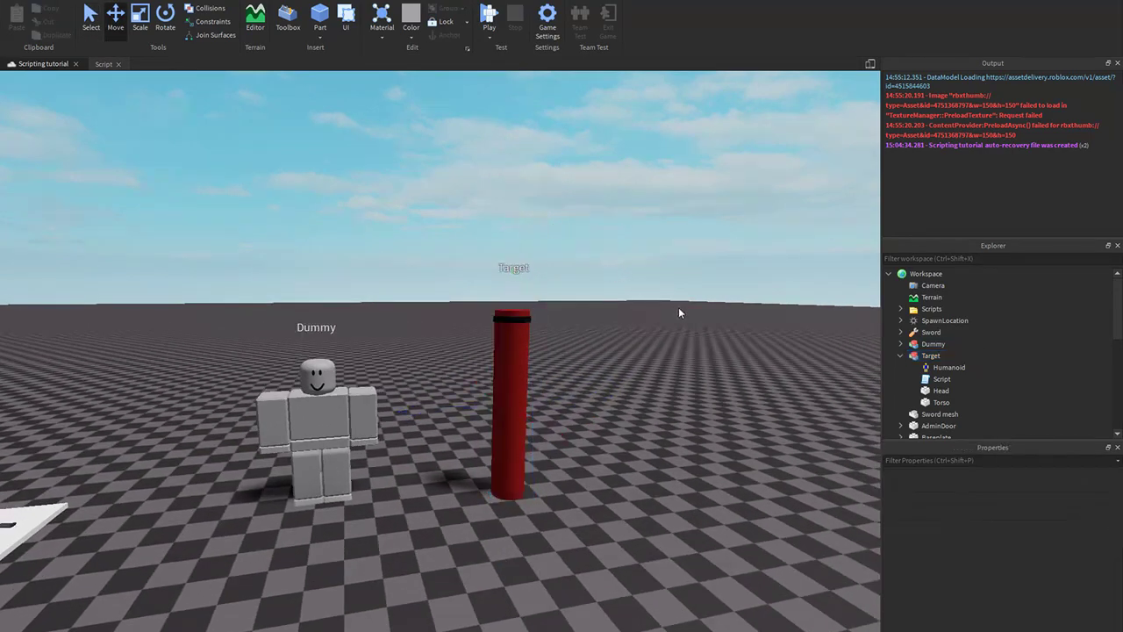
Clear the Target model's name so that it is blank.
{"action": "key", "text": "w"}
{"action": "left_click", "coordinate": [552, 330]}
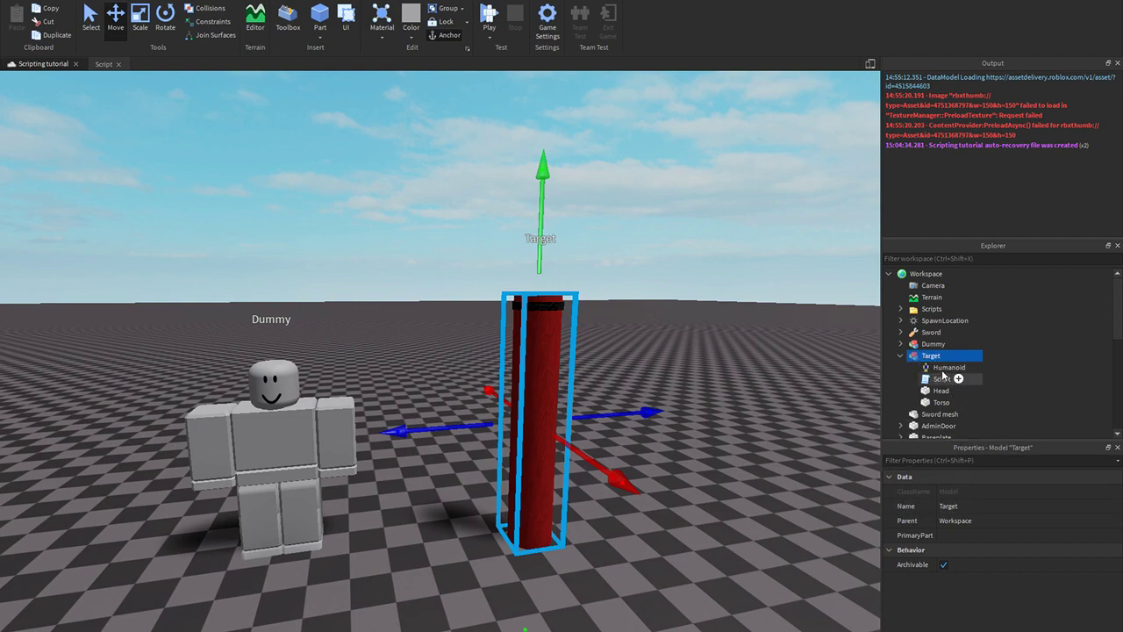
{"action": "left_click", "coordinate": [976, 506]}
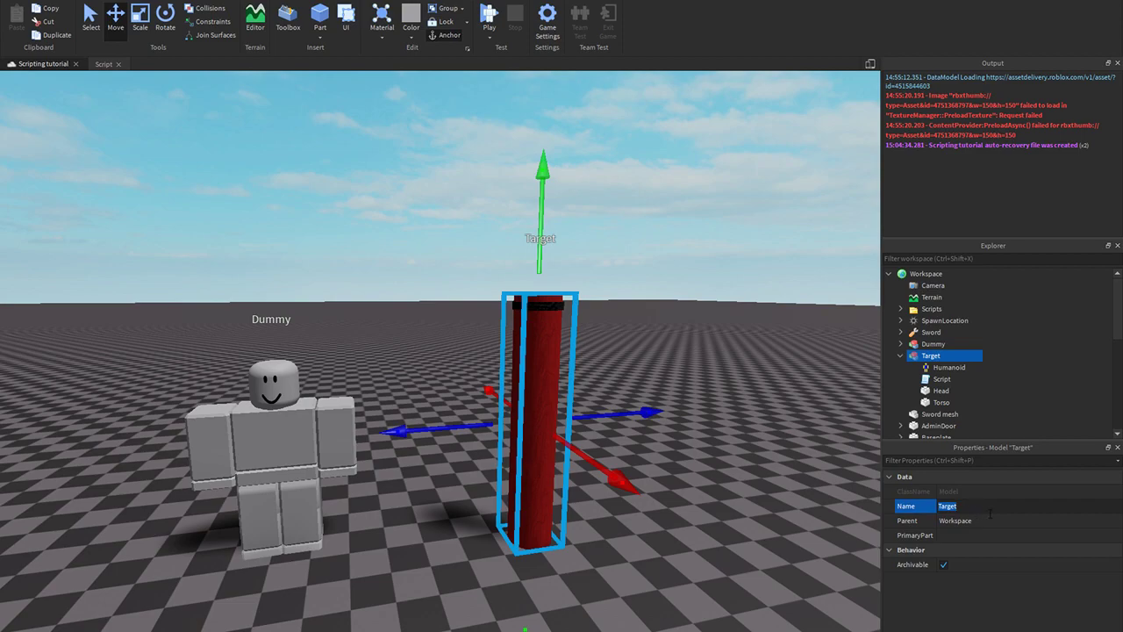
{"action": "key", "text": "BackSpace"}
{"action": "key", "text": "Return"}
{"action": "left_click", "coordinate": [725, 392]}
Start a playtest and walk the character from the spawn to the red target.
{"action": "key", "text": "d"}
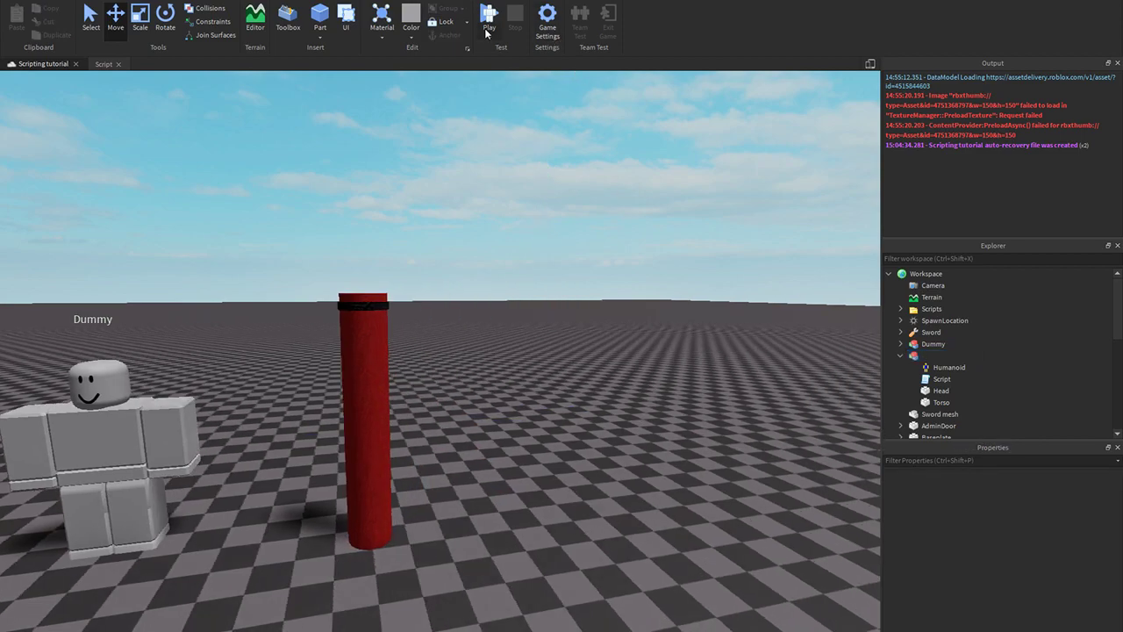
{"action": "key", "text": "a"}
{"action": "left_click", "coordinate": [490, 18]}
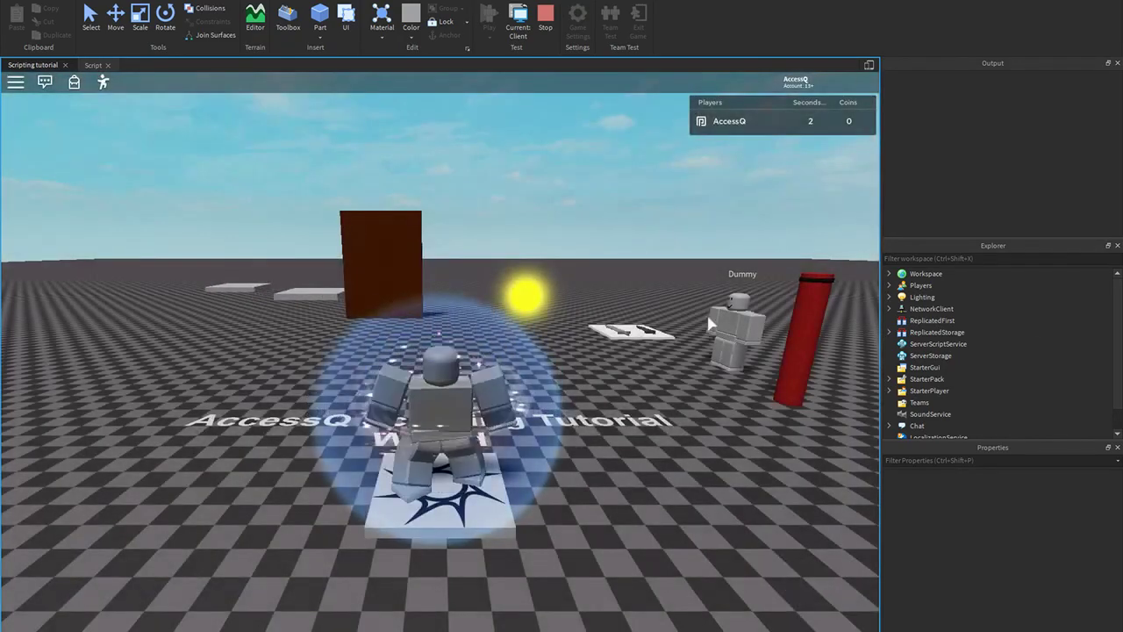
{"action": "key", "text": "w"}
{"action": "key", "text": "d"}
{"action": "key", "text": "s"}
{"action": "left_click_drag", "start_coordinate": [990, 240], "coordinate": [990, 120]}
{"action": "key", "text": "s"}
{"action": "key", "text": "w"}
{"action": "right_click_drag", "start_coordinate": [640, 227], "coordinate": [639, 227]}
{"action": "key", "text": "w"}
{"action": "key", "text": "a"}
{"action": "key", "text": "d"}
{"action": "key", "text": "a"}
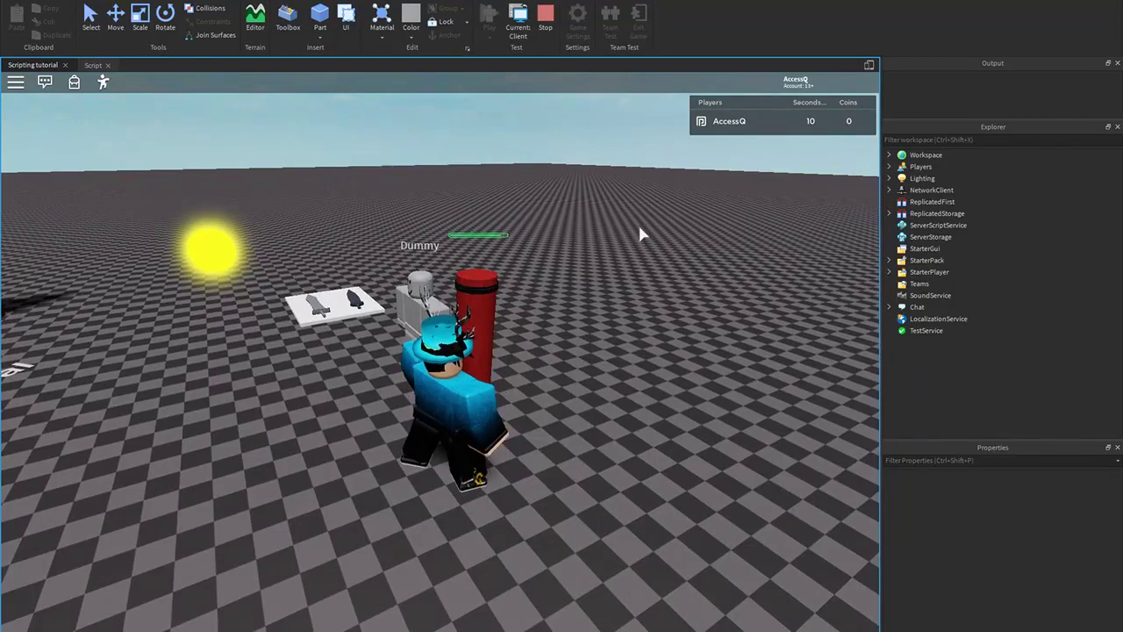
Attack the red target with the character to test whether it takes damage.
{"action": "scroll", "coordinate": [675, 233], "scroll_direction": "up", "scroll_amount": 5}
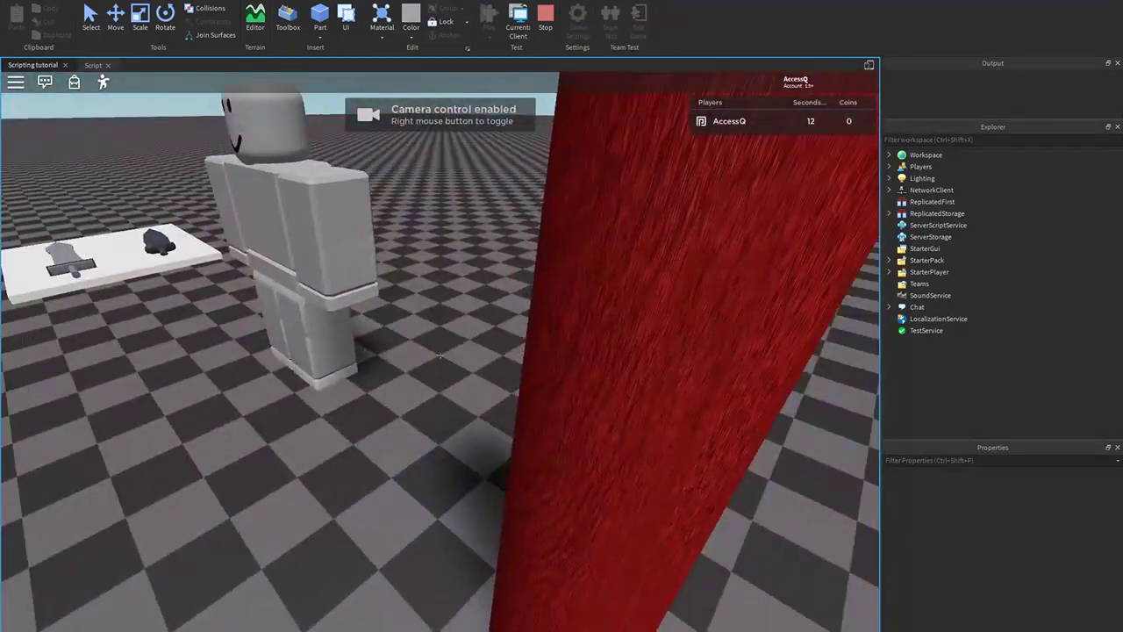
{"action": "scroll", "coordinate": [441, 355], "scroll_direction": "down", "scroll_amount": 6}
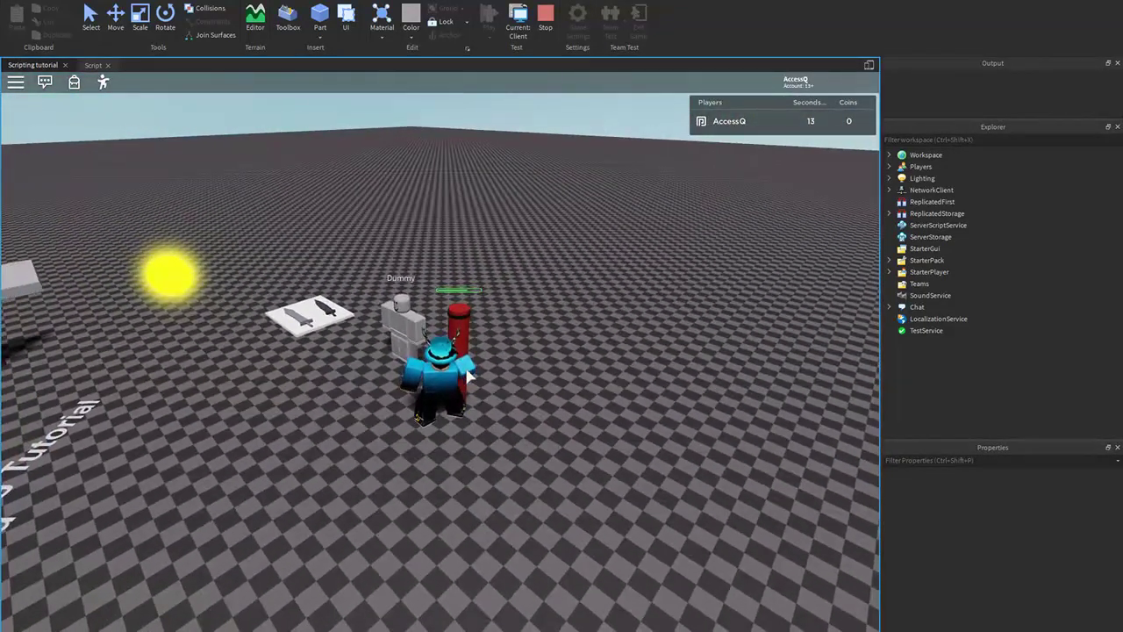
{"action": "scroll", "coordinate": [467, 375], "scroll_direction": "up", "scroll_amount": 3}
{"action": "right_click_drag", "start_coordinate": [468, 375], "coordinate": [467, 376]}
{"action": "key", "text": "a"}
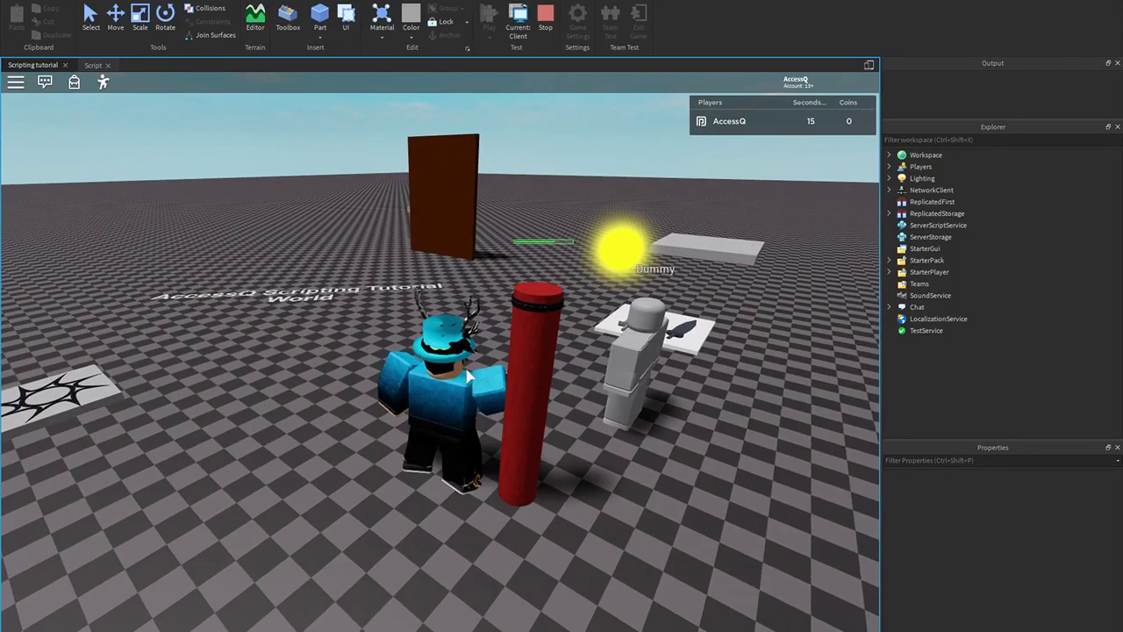
{"action": "scroll", "coordinate": [467, 375], "scroll_direction": "up", "scroll_amount": 2}
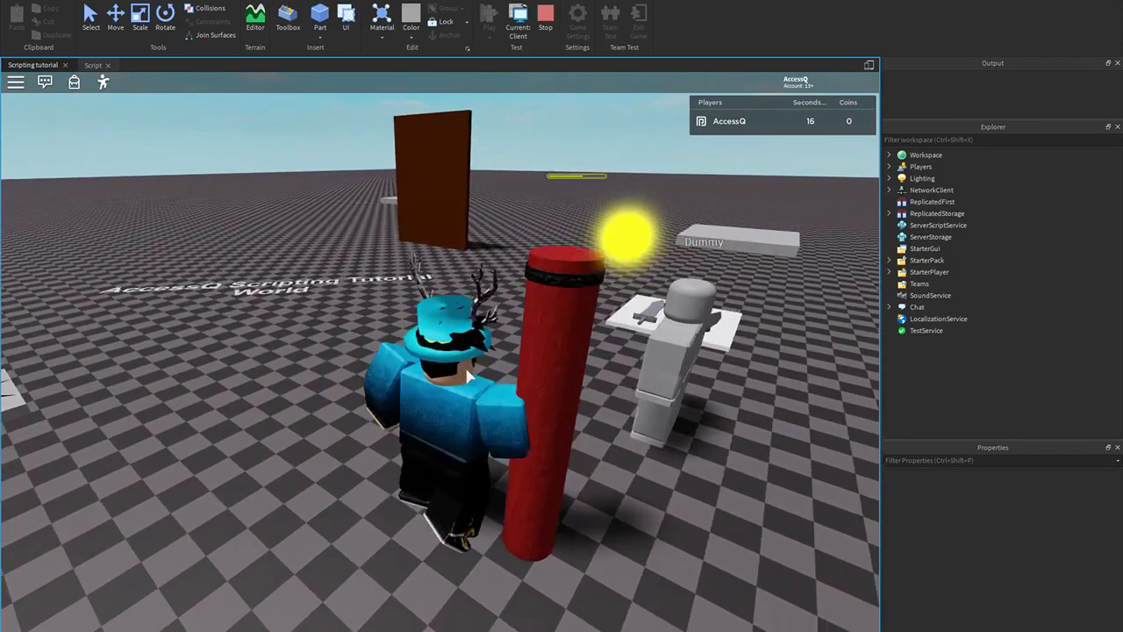
{"action": "key", "text": "d"}
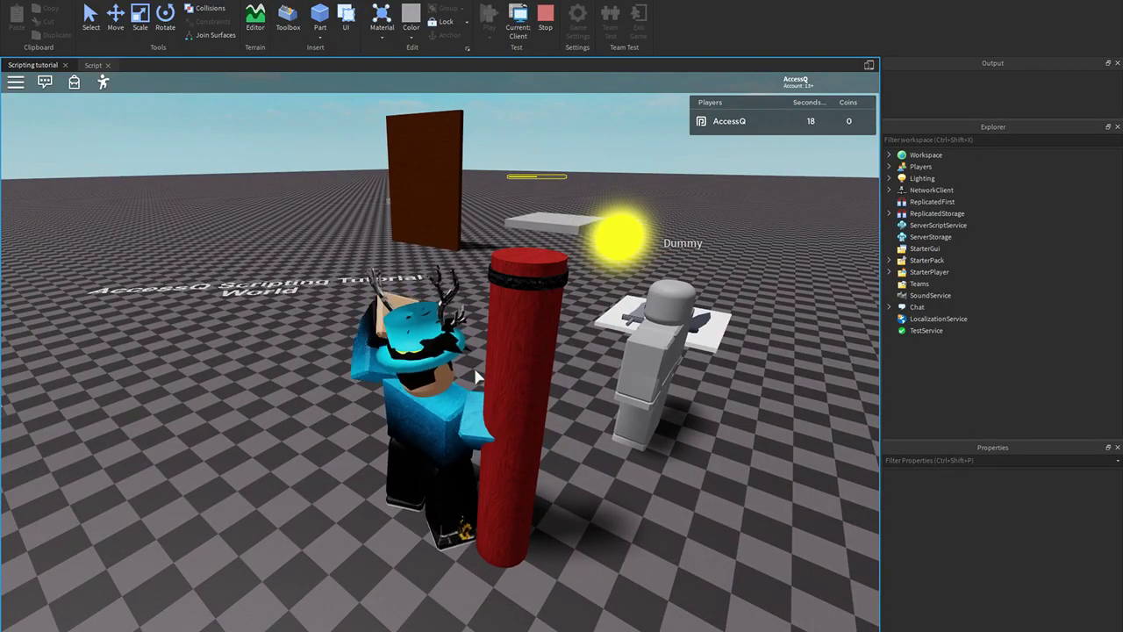
{"action": "left_click", "coordinate": [476, 377]}
{"action": "left_click", "coordinate": [488, 378]}
{"action": "scroll", "coordinate": [494, 371], "scroll_direction": "up", "scroll_amount": 5}
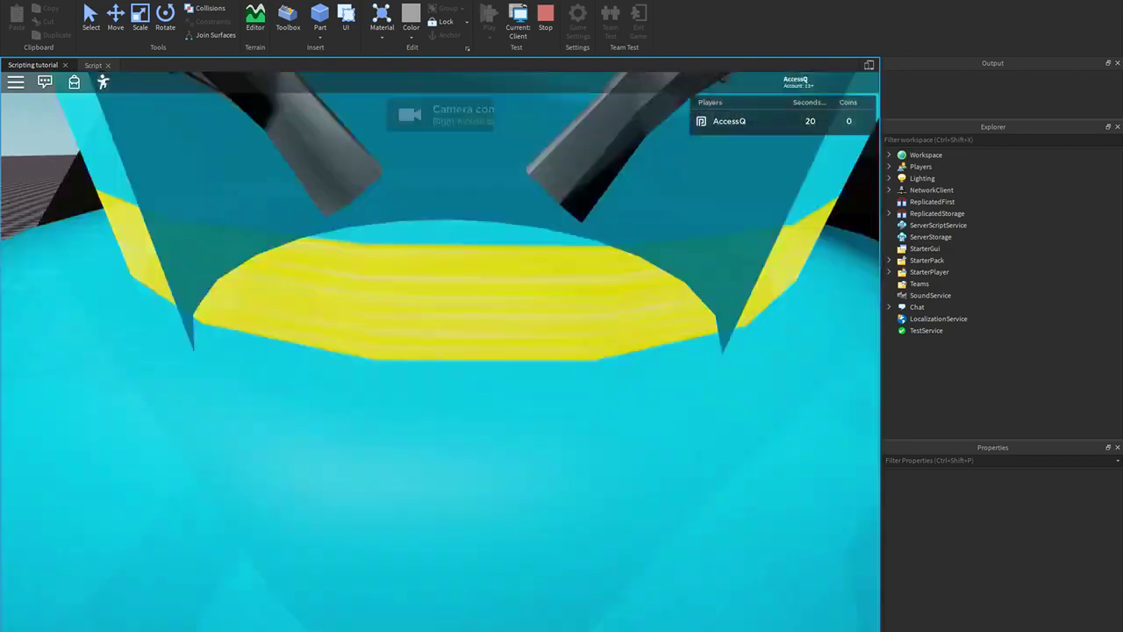
{"action": "scroll", "coordinate": [440, 355], "scroll_direction": "down", "scroll_amount": 5}
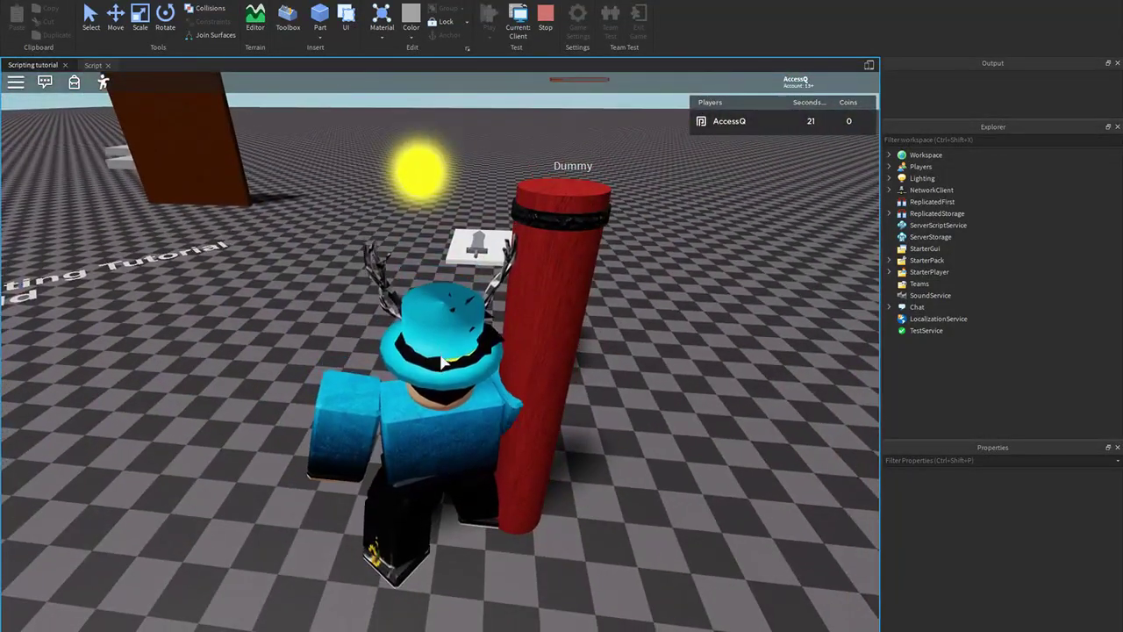
{"action": "scroll", "coordinate": [443, 362], "scroll_direction": "down", "scroll_amount": 5}
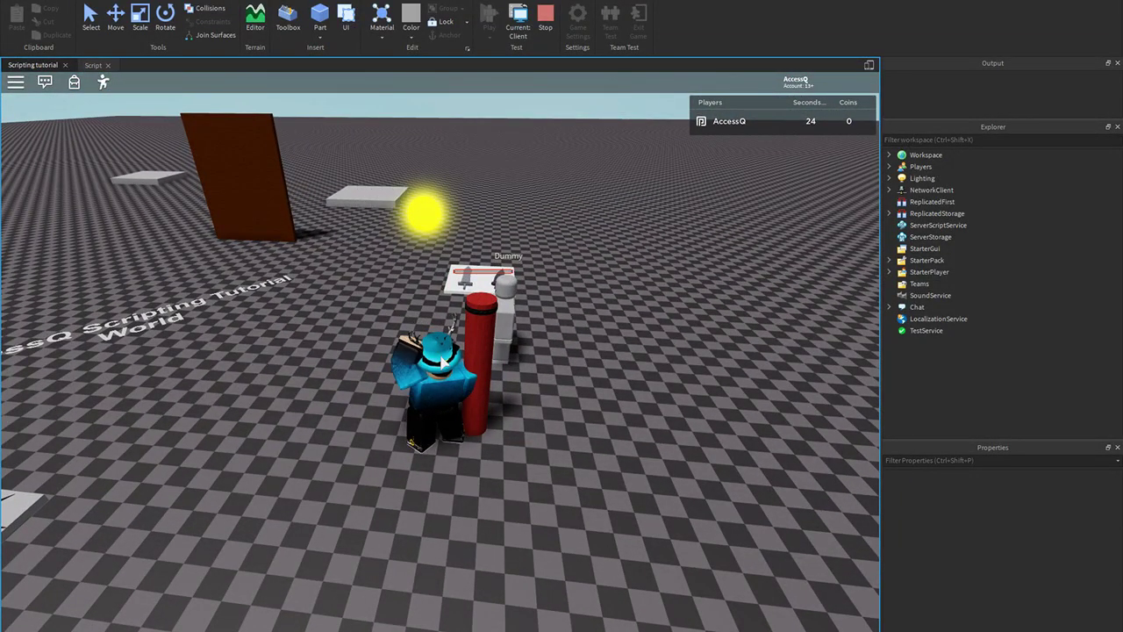
Circle the red target with the character, pushing against it from several sides to test its damage further.
{"action": "right_click_drag", "start_coordinate": [444, 362], "coordinate": [444, 361]}
{"action": "scroll", "coordinate": [443, 361], "scroll_direction": "up", "scroll_amount": 2}
{"action": "key", "text": "d"}
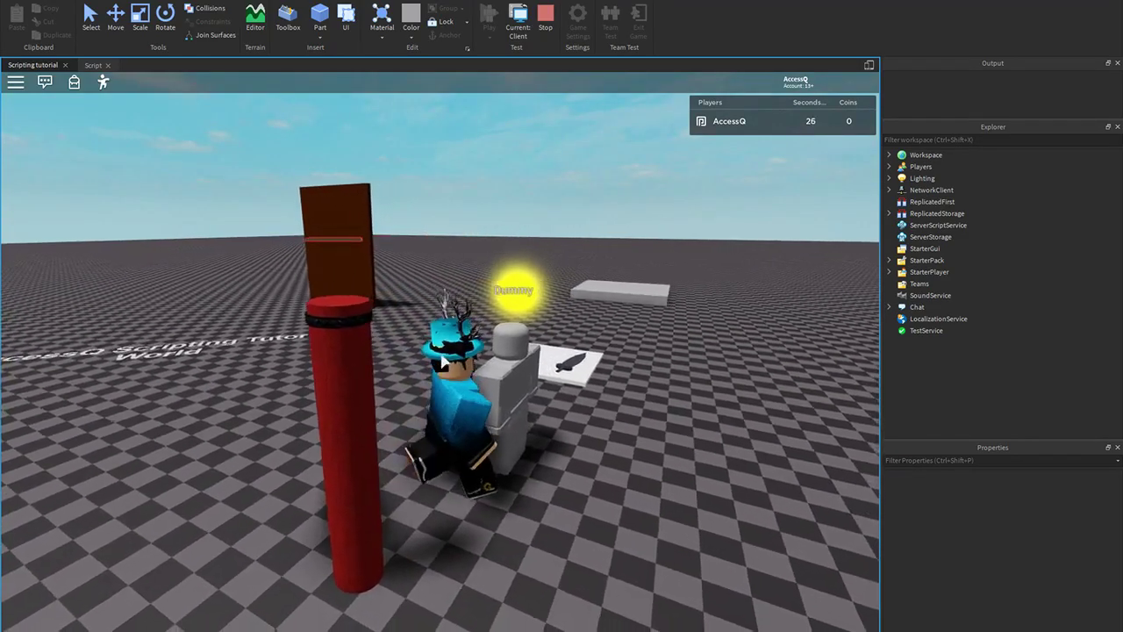
{"action": "key", "text": "s"}
{"action": "key", "text": "a"}
{"action": "key", "text": "w"}
{"action": "key", "text": "s"}
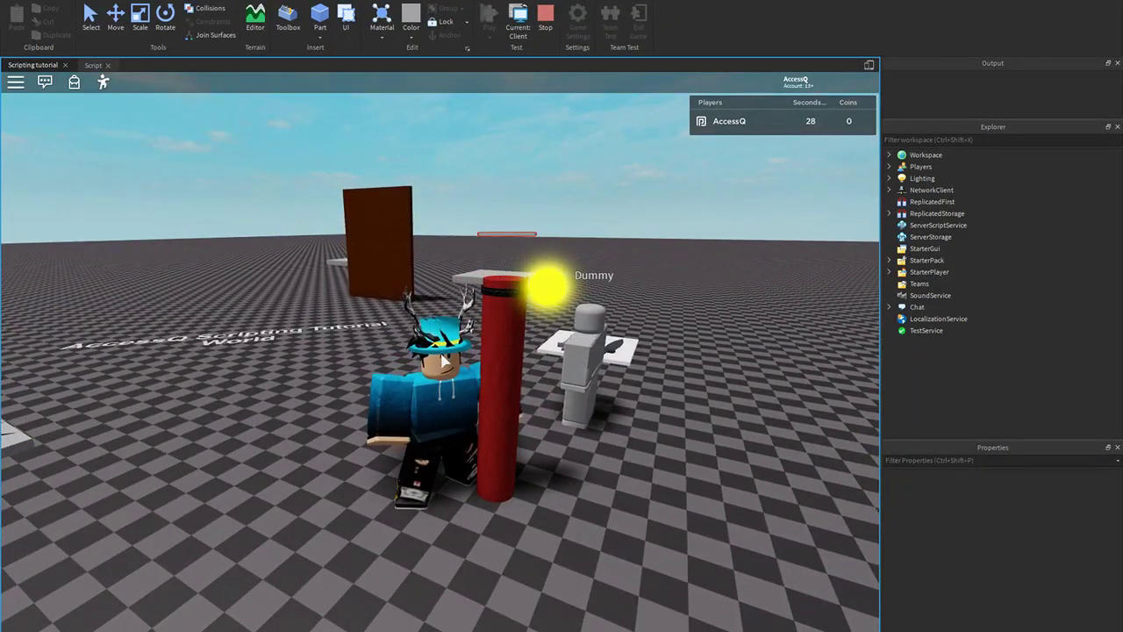
{"action": "key", "text": "d"}
{"action": "key", "text": "w"}
{"action": "right_click_drag", "start_coordinate": [443, 362], "coordinate": [444, 361]}
{"action": "key", "text": "s"}
{"action": "key", "text": "d"}
{"action": "key", "text": "w"}
{"action": "key", "text": "w"}
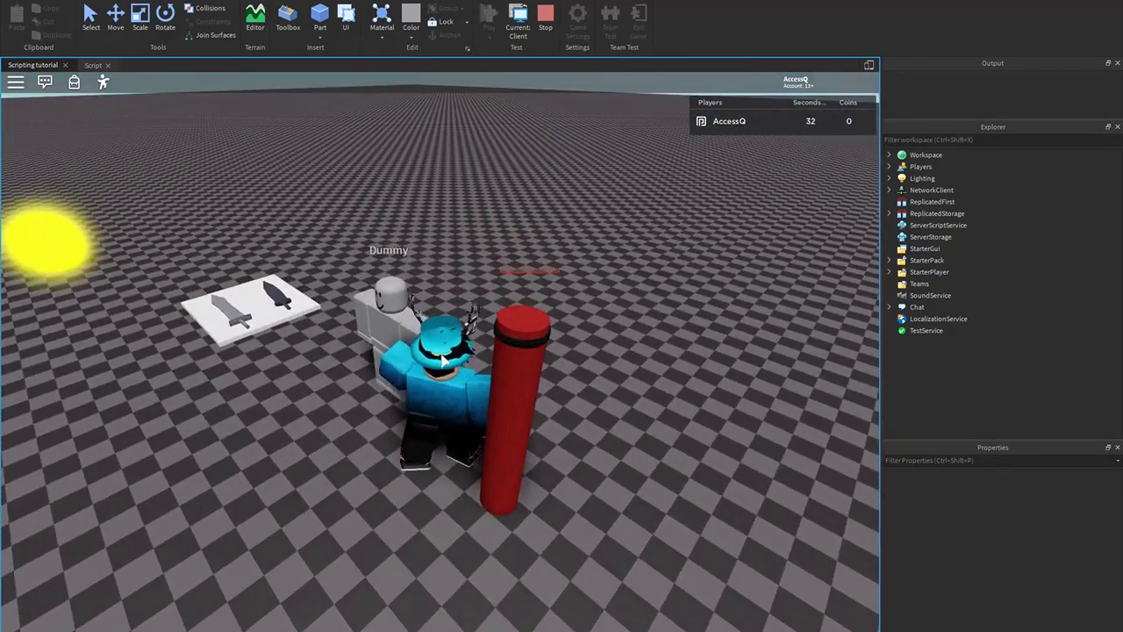
Walk the character past the red target and over to the Dummy.
{"action": "key", "text": "s"}
{"action": "key", "text": "d"}
{"action": "key", "text": "w"}
{"action": "key", "text": "s"}
{"action": "right_click_drag", "start_coordinate": [444, 361], "coordinate": [443, 361]}
{"action": "key", "text": "d"}
{"action": "key", "text": "s"}
{"action": "key", "text": "w"}
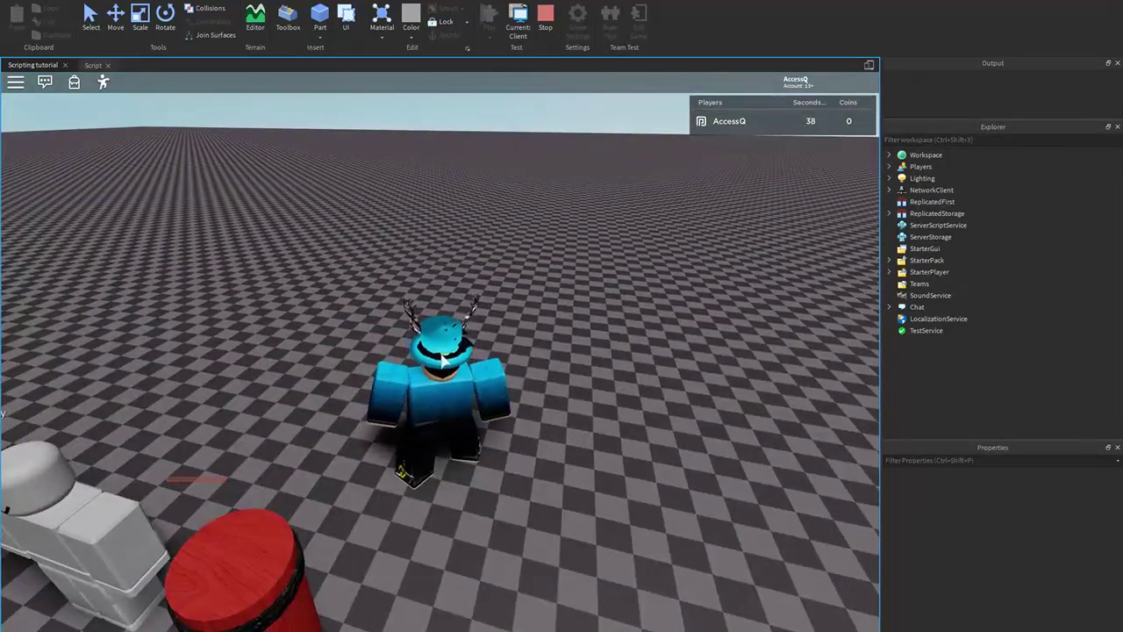
{"action": "key", "text": "a"}
{"action": "key", "text": "s"}
{"action": "key", "text": "d"}
{"action": "key", "text": "a"}
{"action": "key", "text": "w"}
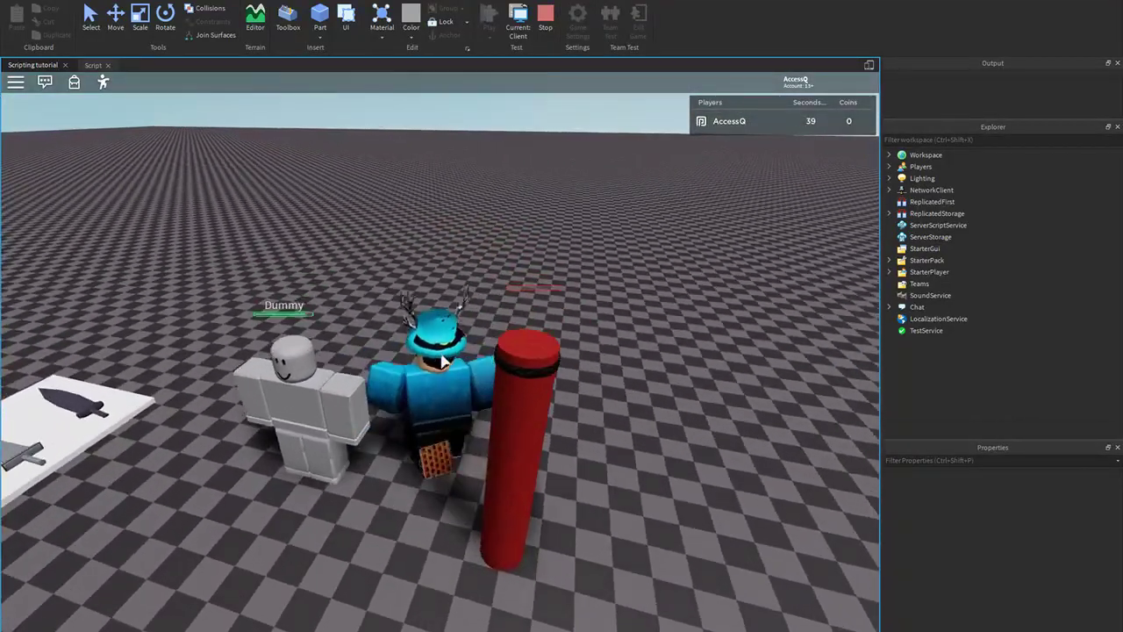
{"action": "key", "text": "a"}
{"action": "key", "text": "s"}
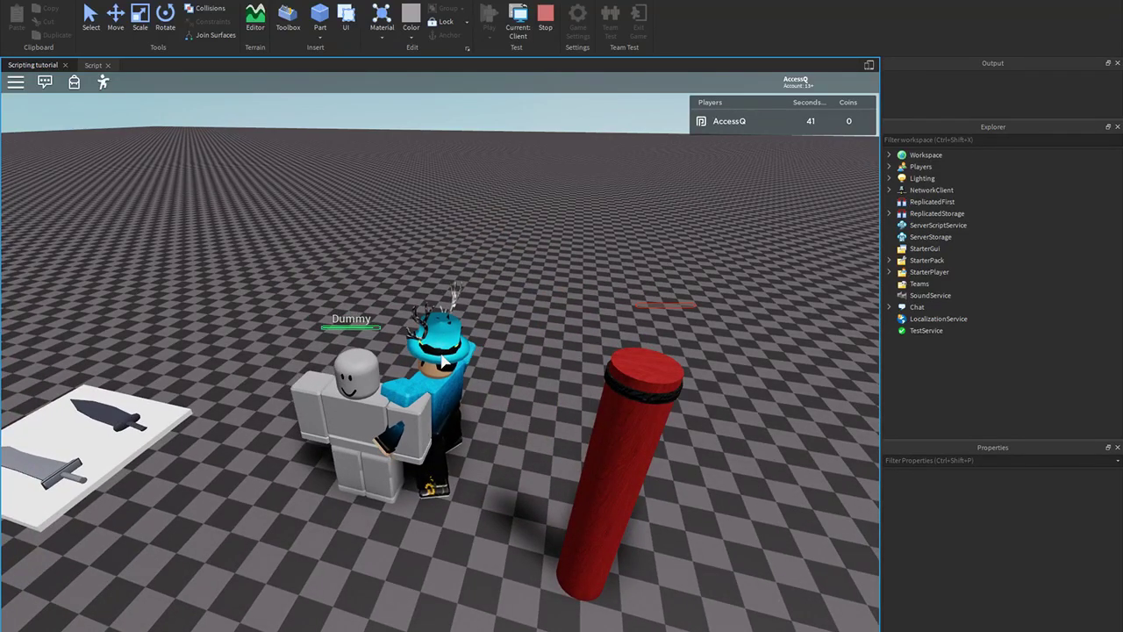
Walk the character around the Dummy and push against it to test whether it takes damage.
{"action": "scroll", "coordinate": [443, 360], "scroll_direction": "up", "scroll_amount": 2}
{"action": "key", "text": "d"}
{"action": "key", "text": "s"}
{"action": "key", "text": "a"}
{"action": "key", "text": "w"}
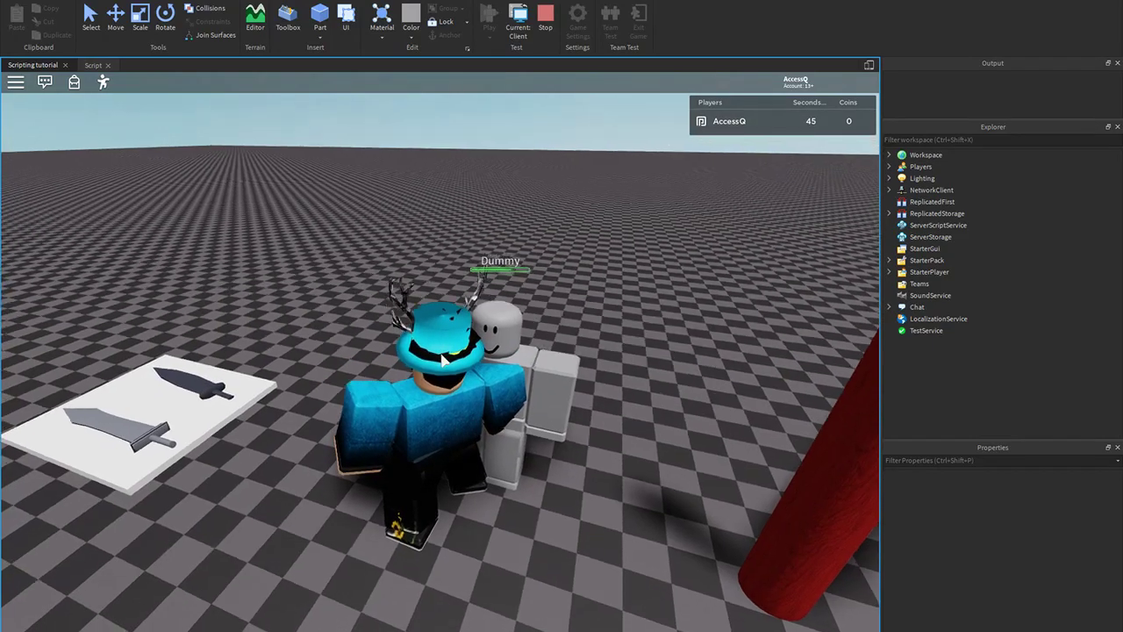
{"action": "right_click_drag", "start_coordinate": [443, 361], "coordinate": [443, 361]}
{"action": "scroll", "coordinate": [443, 361], "scroll_direction": "up", "scroll_amount": 5}
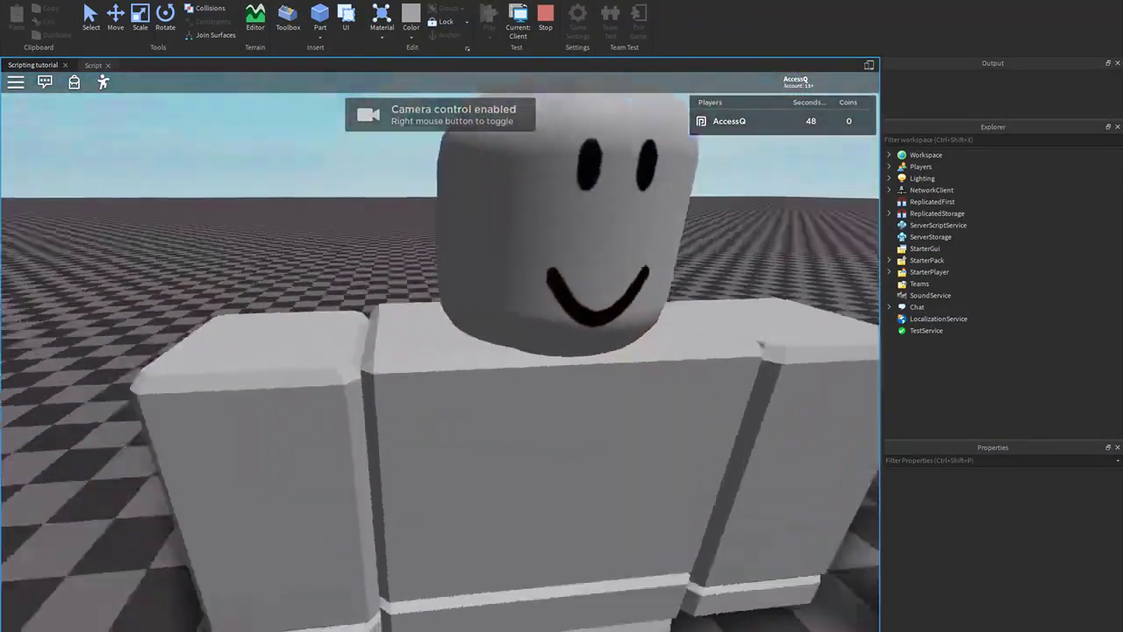
{"action": "scroll", "coordinate": [443, 361], "scroll_direction": "down", "scroll_amount": 1}
{"action": "scroll", "coordinate": [441, 361], "scroll_direction": "down", "scroll_amount": 5}
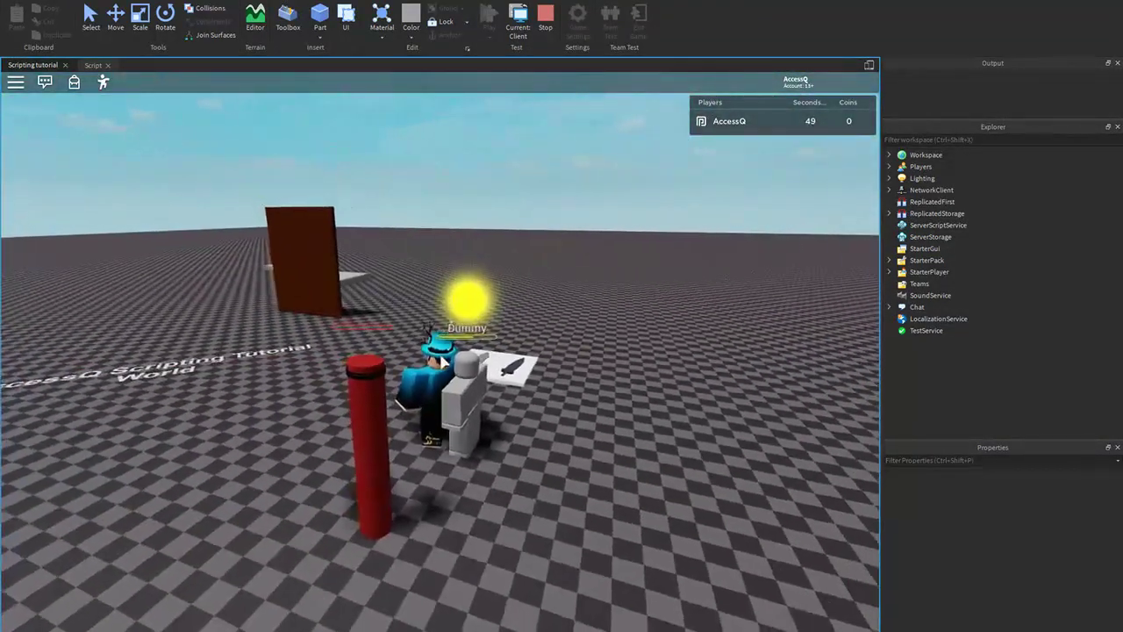
Keep the character against the Dummy and inspect its health bar from several angles.
{"action": "right_click_drag", "start_coordinate": [441, 362], "coordinate": [441, 362]}
{"action": "scroll", "coordinate": [441, 362], "scroll_direction": "up", "scroll_amount": 5}
{"action": "scroll", "coordinate": [442, 361], "scroll_direction": "down", "scroll_amount": 5}
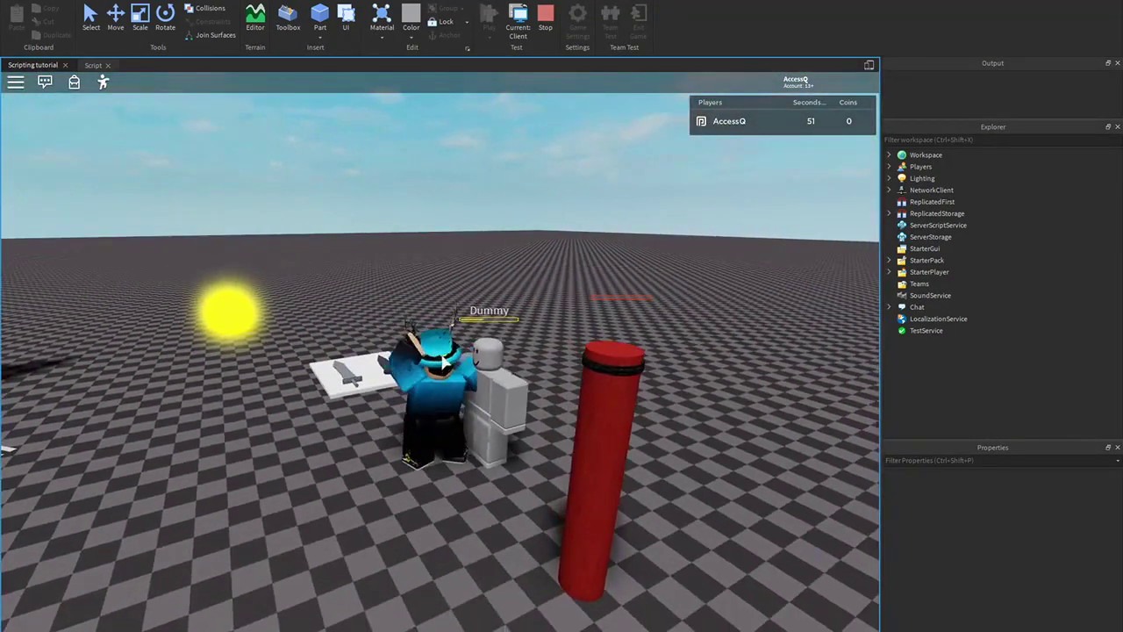
{"action": "right_click", "coordinate": [442, 362]}
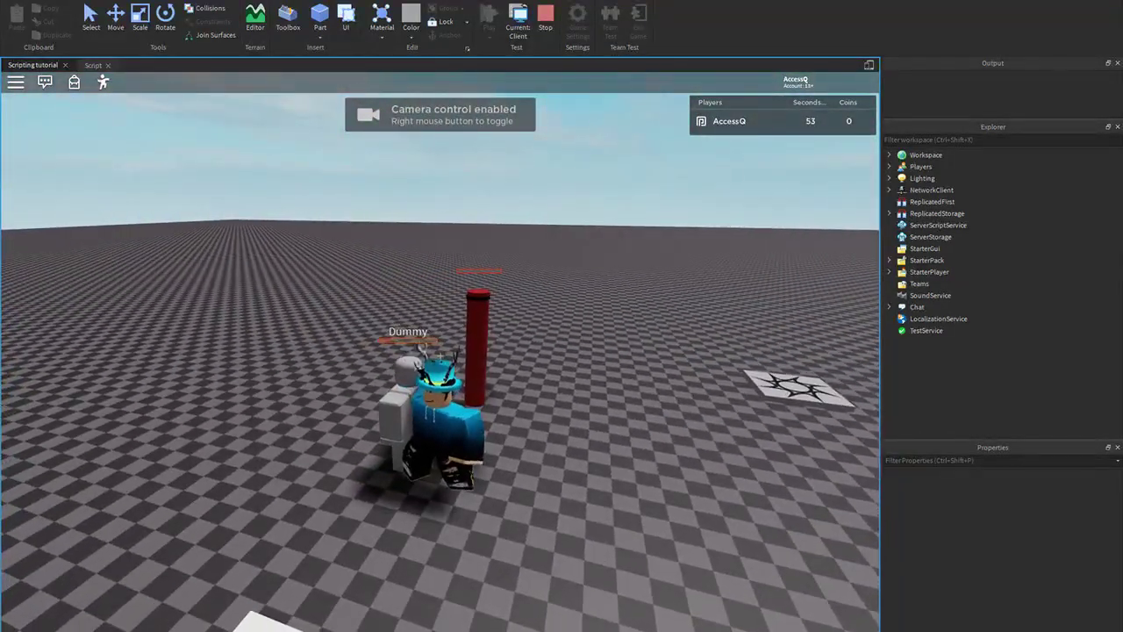
{"action": "right_click", "coordinate": [442, 359]}
{"action": "left_click", "coordinate": [441, 358]}
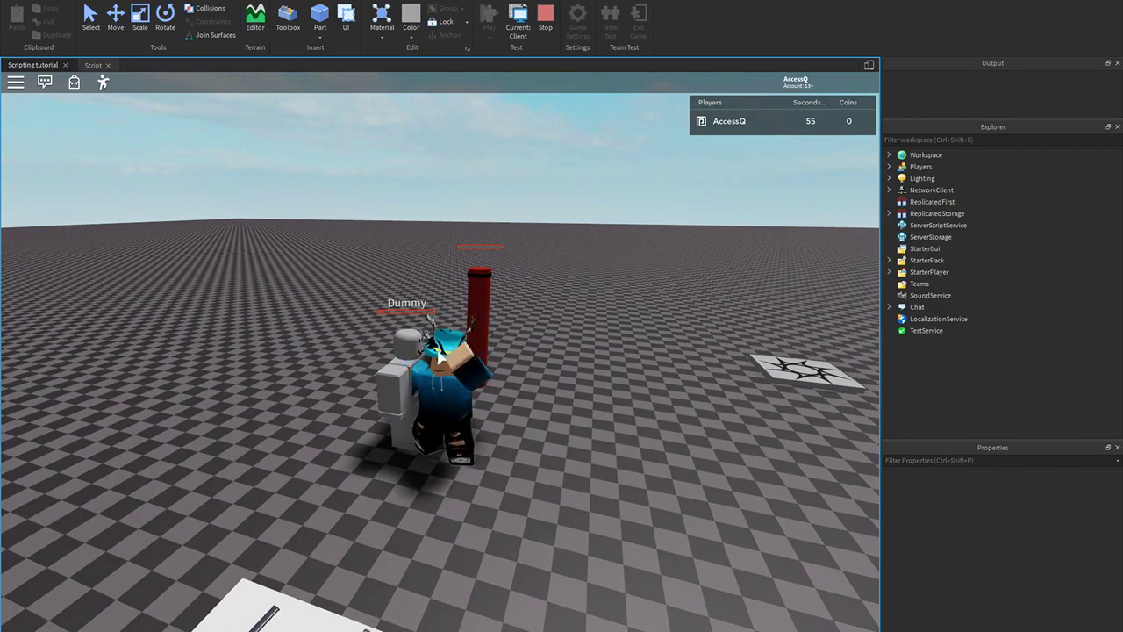
Move the character between the Dummy and the red target to compare their health bars, and end the playtest.
{"action": "key", "text": "w"}
{"action": "key", "text": "d"}
{"action": "key", "text": "a"}
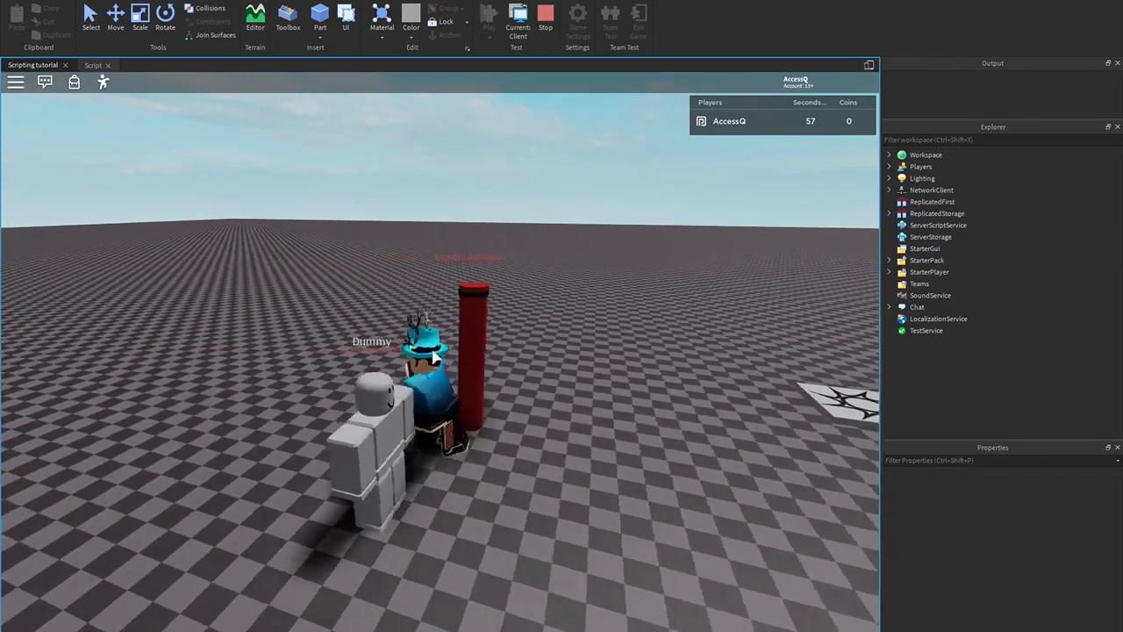
{"action": "key", "text": "d"}
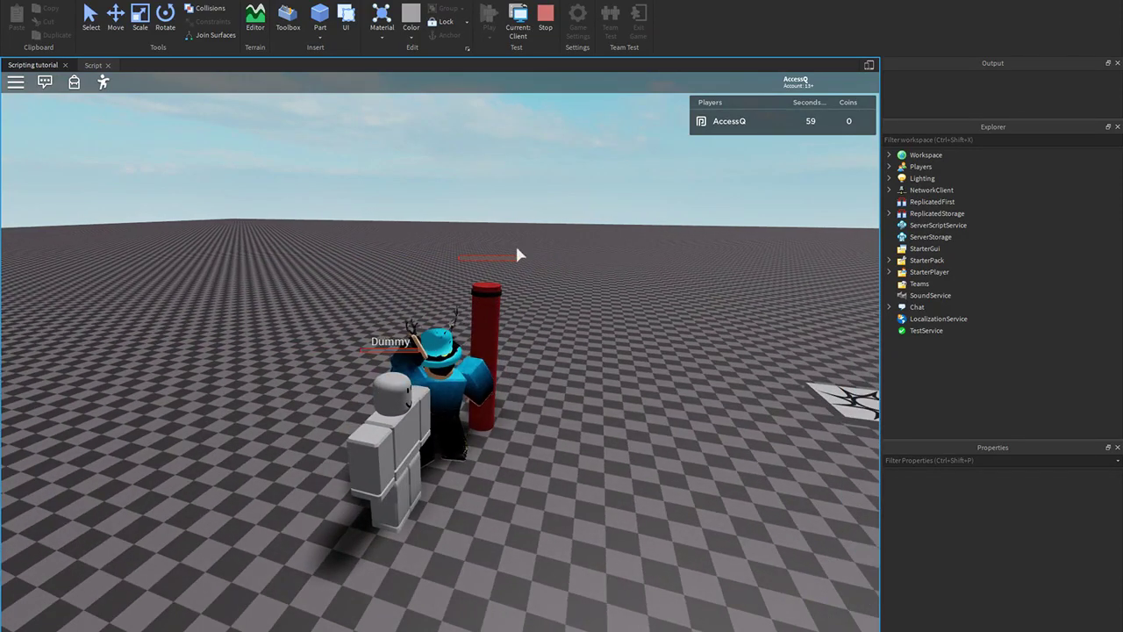
{"action": "key", "text": "shift+F5"}
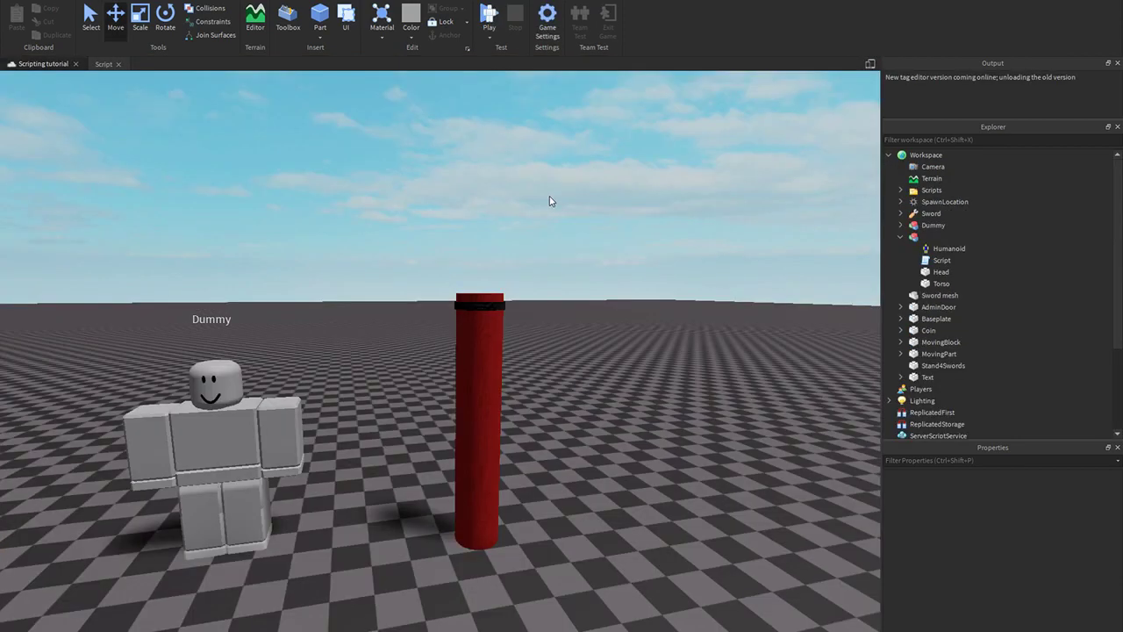
Open the red target's Script, review its RespawnTime and OnDeath code, and close it.
{"action": "scroll", "coordinate": [549, 197], "scroll_direction": "down", "scroll_amount": 4}
{"action": "right_click_drag", "start_coordinate": [549, 196], "coordinate": [502, 233]}
{"action": "scroll", "coordinate": [502, 232], "scroll_direction": "up", "scroll_amount": 1}
{"action": "left_click", "coordinate": [480, 300]}
{"action": "left_click_drag", "start_coordinate": [530, 358], "coordinate": [588, 346]}
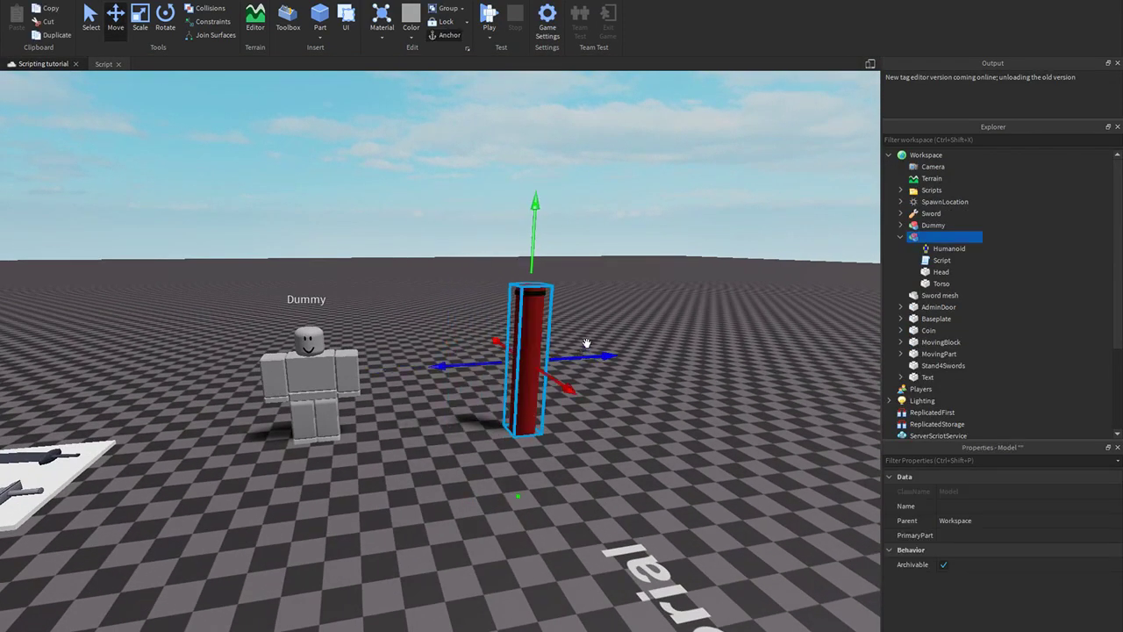
{"action": "left_click", "coordinate": [588, 343]}
{"action": "key", "text": "d"}
{"action": "left_click", "coordinate": [909, 252]}
{"action": "double_click", "coordinate": [909, 258]}
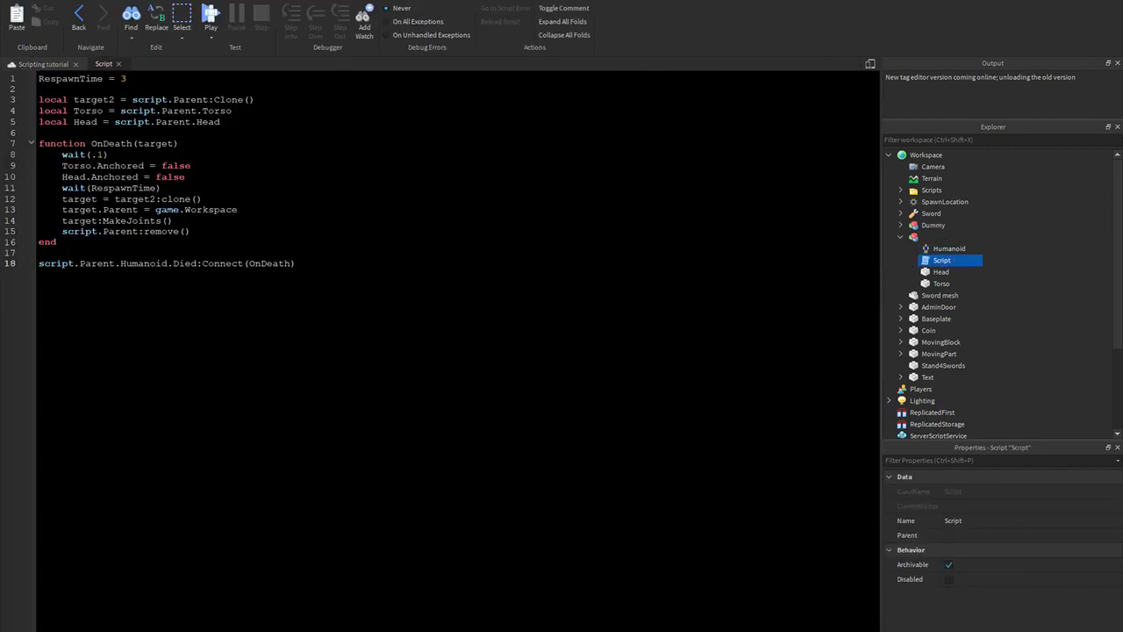
{"action": "left_click", "coordinate": [118, 64]}
{"action": "left_click", "coordinate": [310, 131]}
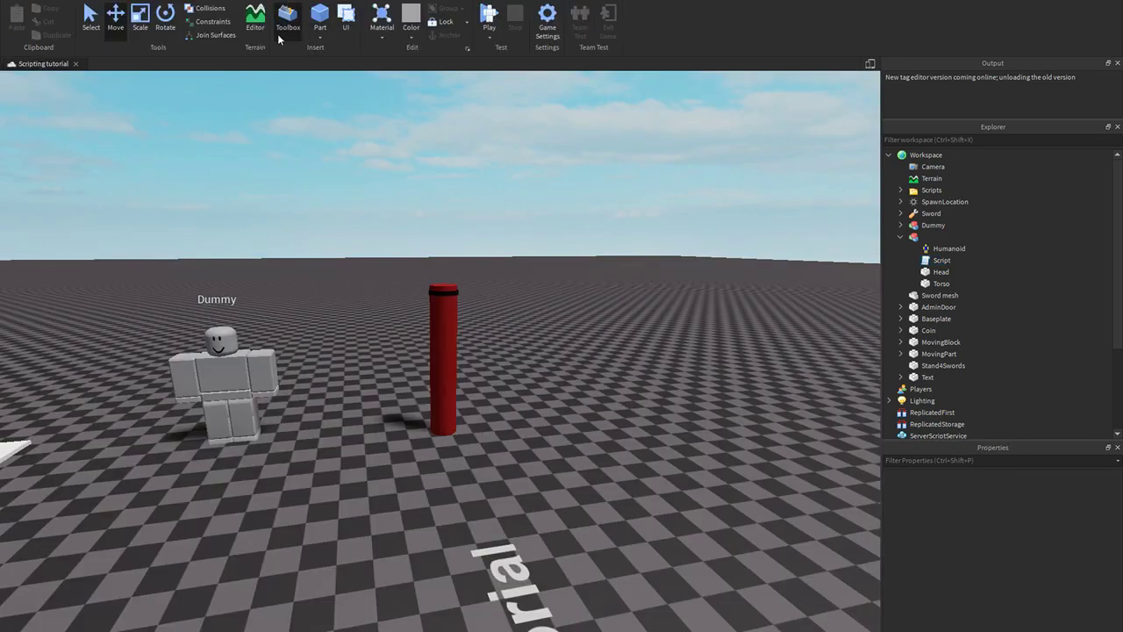
Search the Toolbox models for "sword" and collapse the red target's model in the Explorer.
{"action": "left_click", "coordinate": [283, 21]}
{"action": "left_click", "coordinate": [161, 102]}
{"action": "type", "text": "sword"}
{"action": "key", "text": "Return"}
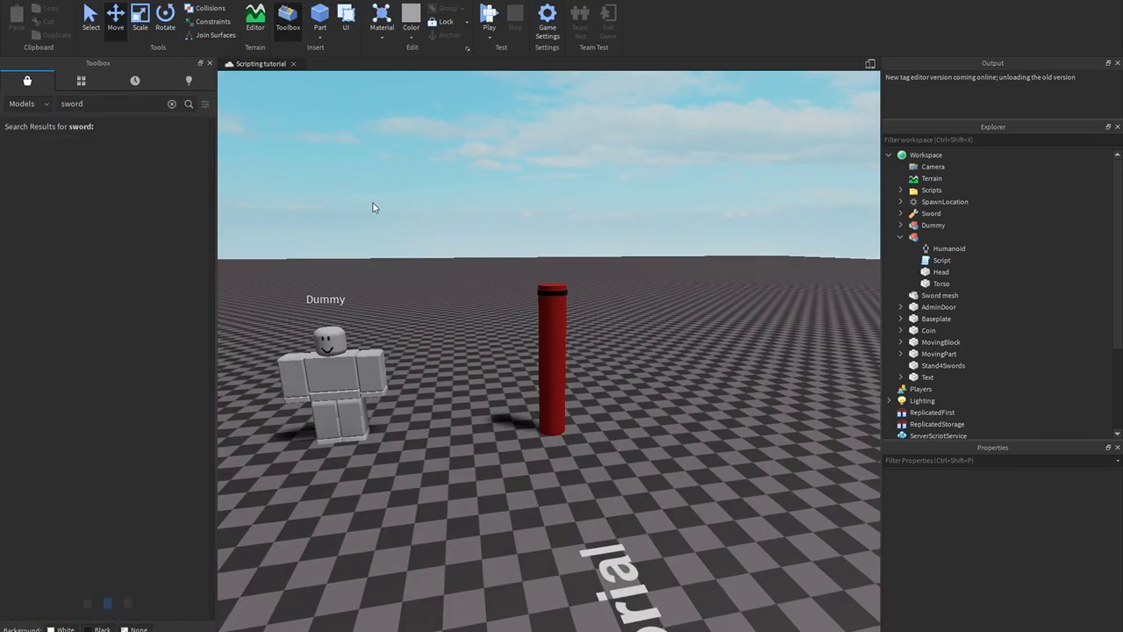
{"action": "right_click_drag", "start_coordinate": [419, 216], "coordinate": [427, 238]}
{"action": "left_click", "coordinate": [899, 238]}
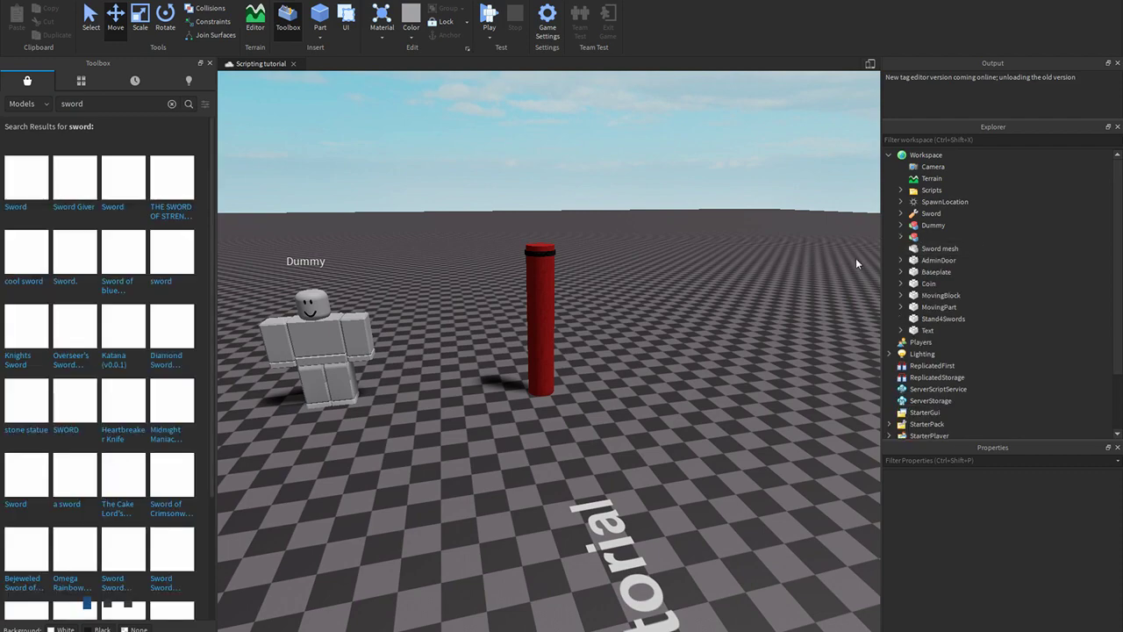
{"action": "scroll", "coordinate": [937, 316], "scroll_direction": "down", "scroll_amount": 2}
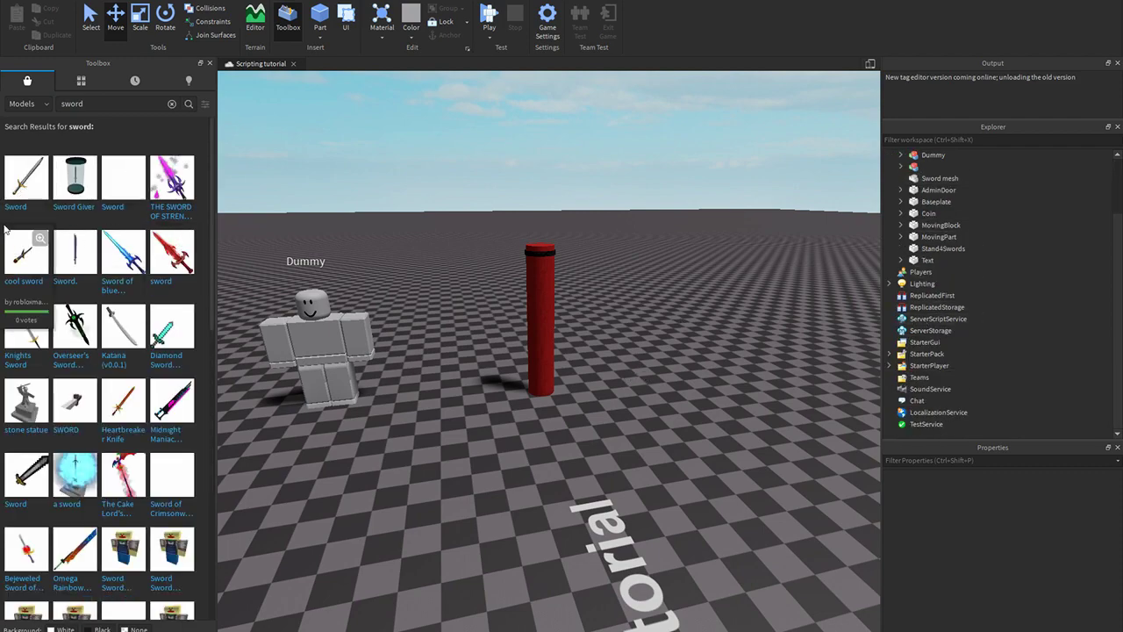
Insert the first Sword model from the results as a tool in the StarterPack.
{"action": "left_click", "coordinate": [29, 183]}
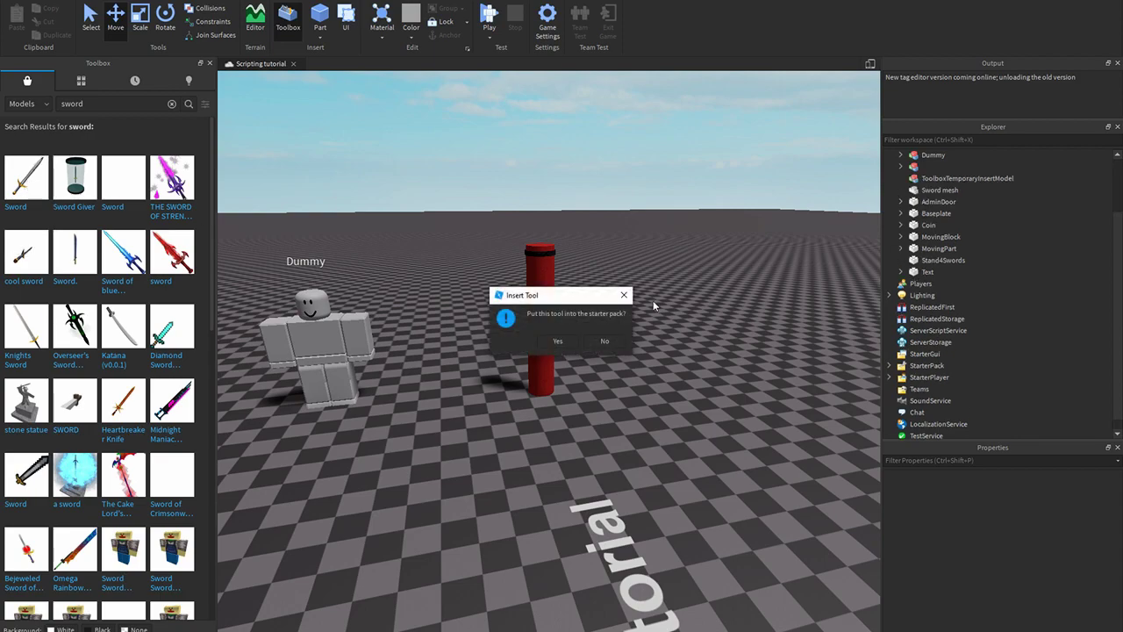
{"action": "left_click", "coordinate": [545, 344]}
{"action": "left_click", "coordinate": [609, 175]}
{"action": "key", "text": "w"}
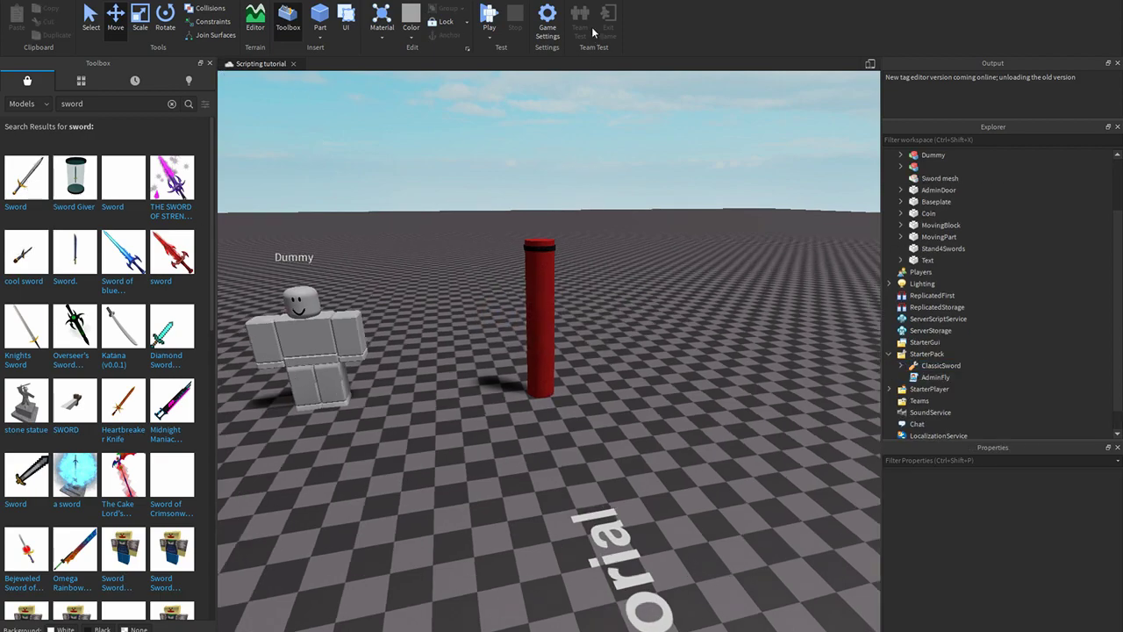
Start a playtest, equip the sword, and attack the red target with it.
{"action": "left_click", "coordinate": [493, 19]}
{"action": "left_click", "coordinate": [210, 64]}
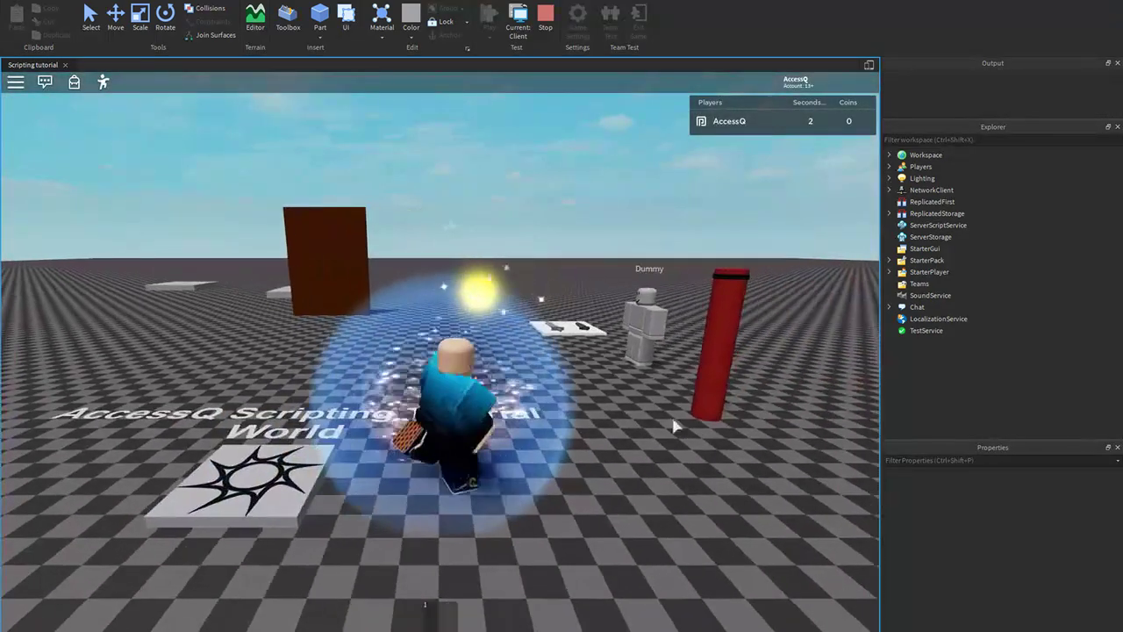
{"action": "key", "text": "d"}
{"action": "key", "text": "1"}
{"action": "left_click", "coordinate": [612, 397]}
{"action": "right_click_drag", "start_coordinate": [612, 397], "coordinate": [612, 397]}
{"action": "key", "text": "w"}
{"action": "left_click", "coordinate": [546, 392]}
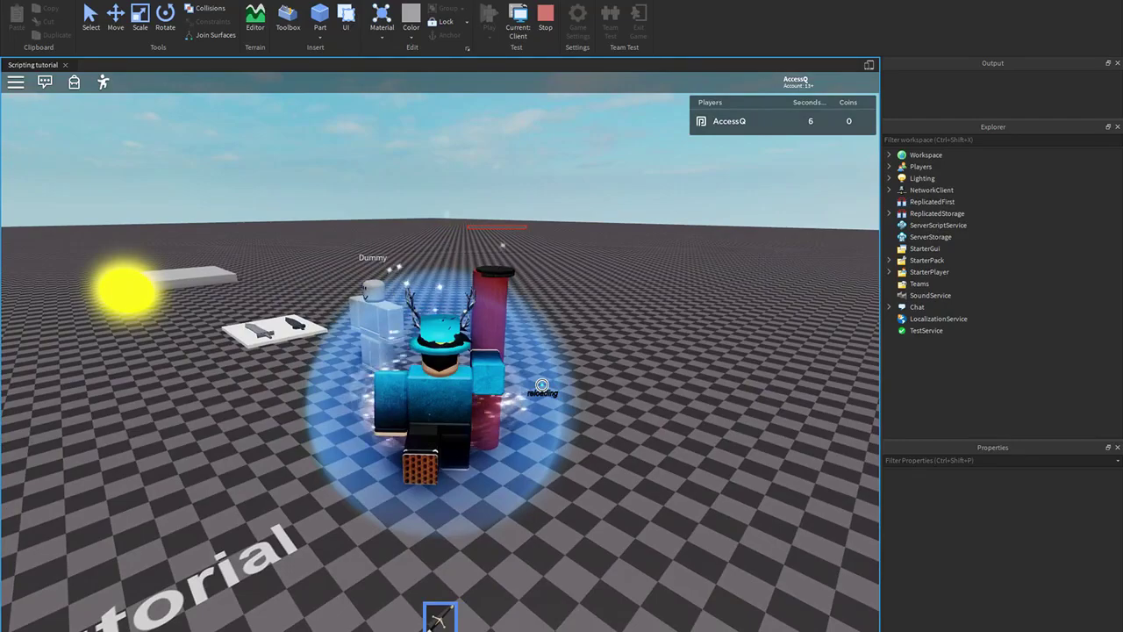
Put the sword away and step the character back to watch the red target fall apart.
{"action": "key", "text": "s"}
{"action": "key", "text": "1"}
{"action": "key", "text": "w"}
{"action": "key", "text": "d"}
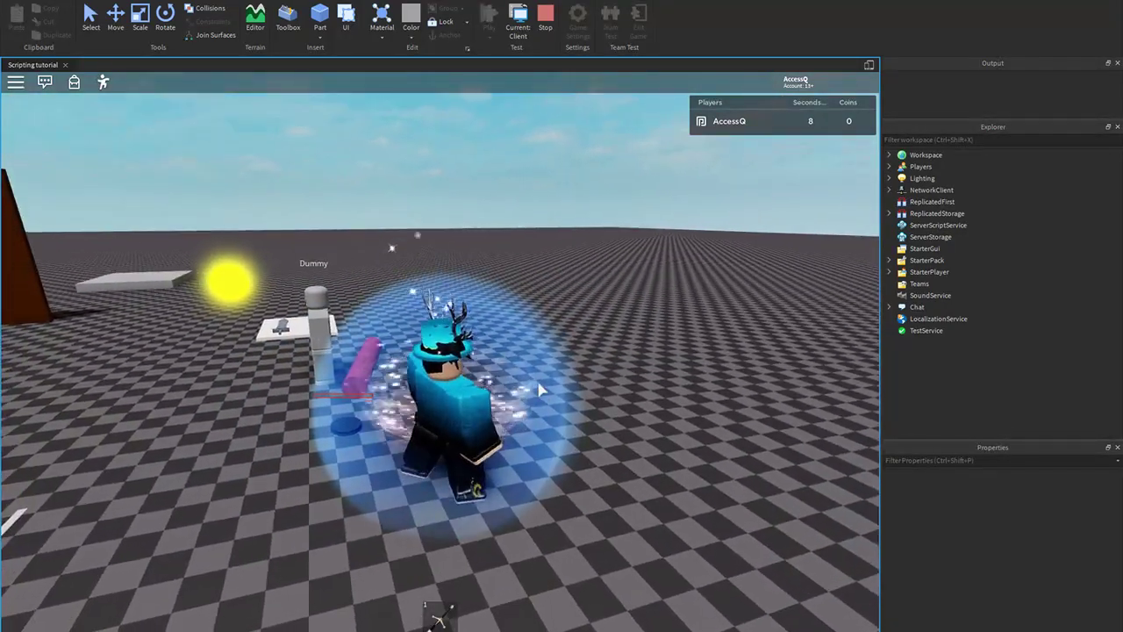
Walk the character up to the respawned red target with the sword equipped and strike it.
{"action": "right_click_drag", "start_coordinate": [540, 391], "coordinate": [540, 390]}
{"action": "key", "text": "w"}
{"action": "mouse_move", "coordinate": [484, 328]}
{"action": "right_mouse_down"}
{"action": "mouse_move", "coordinate": [450, 331]}
{"action": "mouse_move", "coordinate": [441, 356]}
{"action": "right_mouse_up"}
{"action": "key", "text": "1"}
{"action": "scroll", "coordinate": [471, 331], "scroll_direction": "up", "scroll_amount": 5}
{"action": "scroll", "coordinate": [441, 356], "scroll_direction": "down", "scroll_amount": 4}
{"action": "key", "text": "w"}
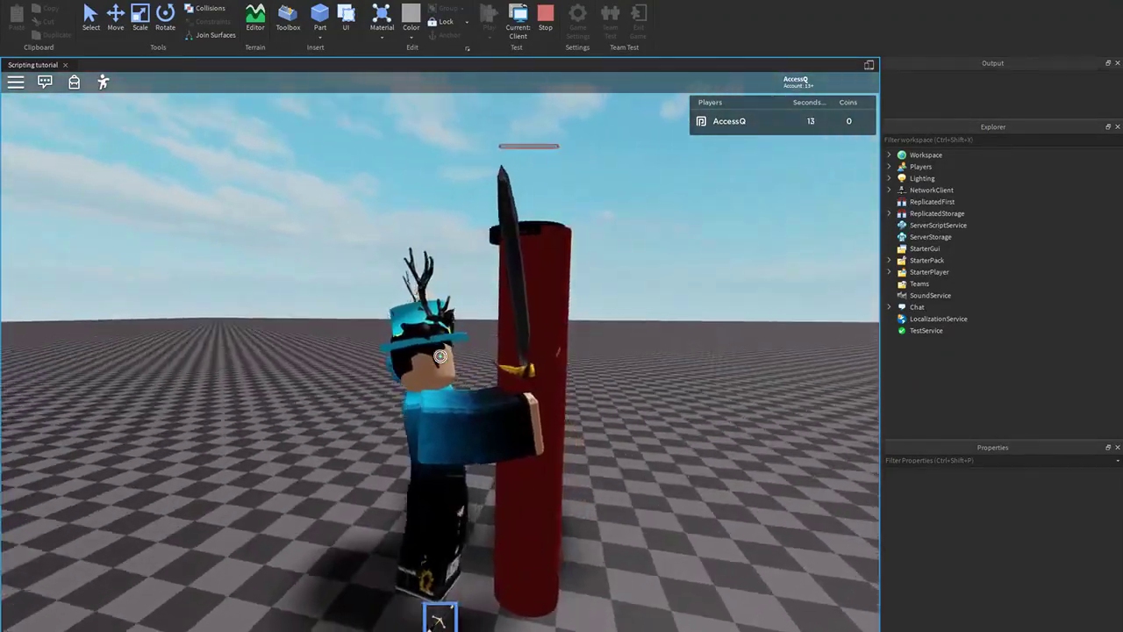
Equip and unequip the sword repeatedly beside the red target to test its damage, briefly checking the backpack.
{"action": "key", "text": "1"}
{"action": "key", "text": "1"}
{"action": "key", "text": "1"}
{"action": "key", "text": "1"}
{"action": "key", "text": "1"}
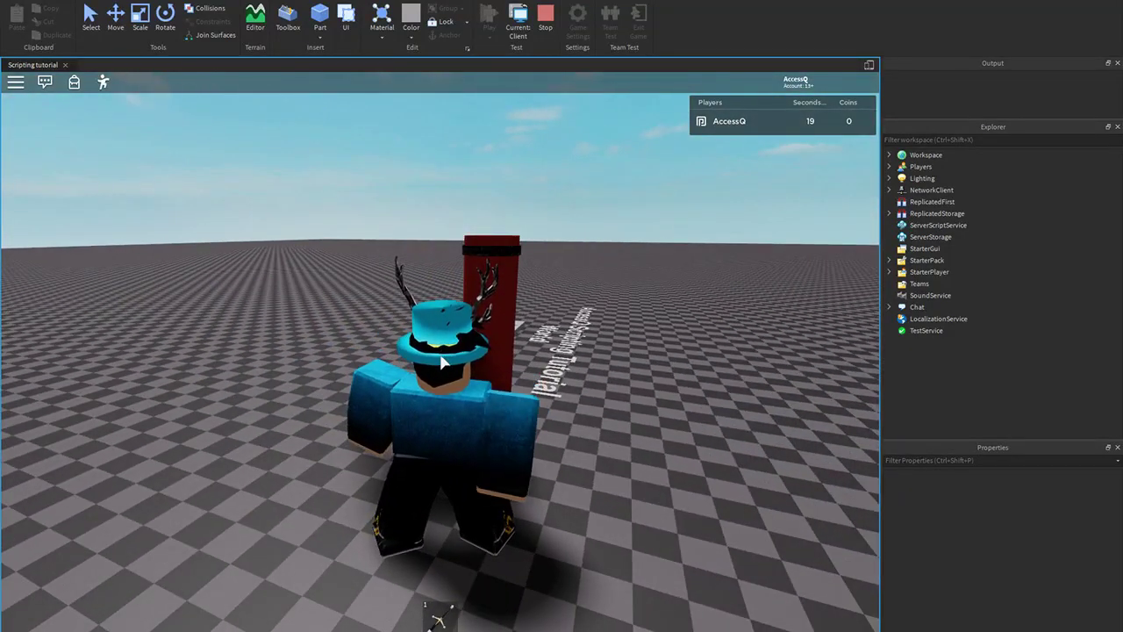
{"action": "key", "text": "grave"}
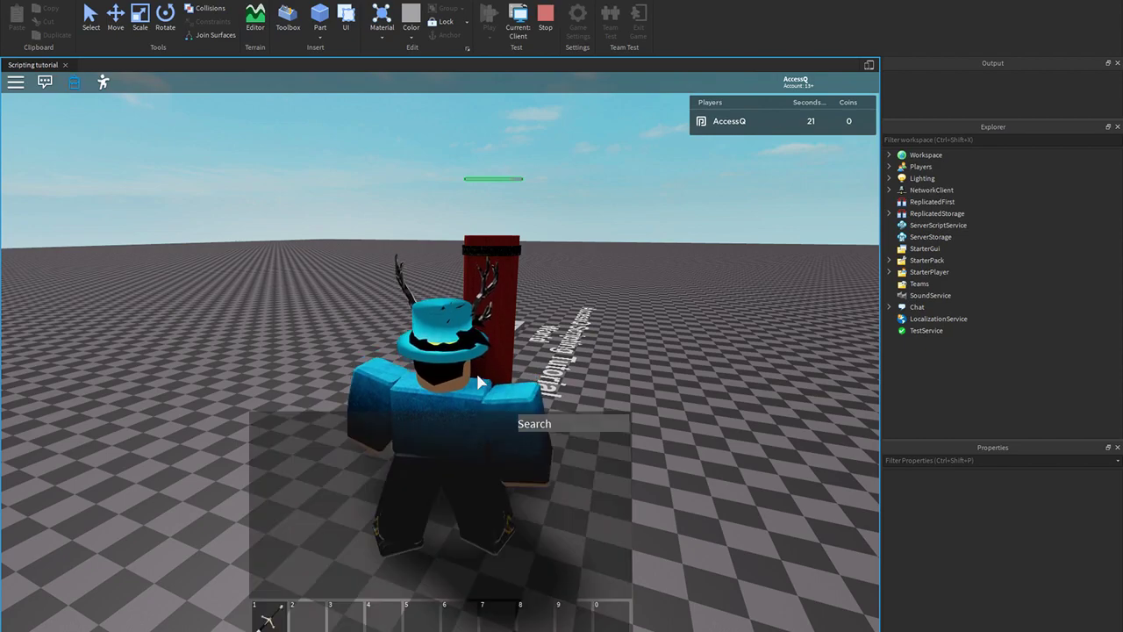
{"action": "key", "text": "grave"}
{"action": "key", "text": "1"}
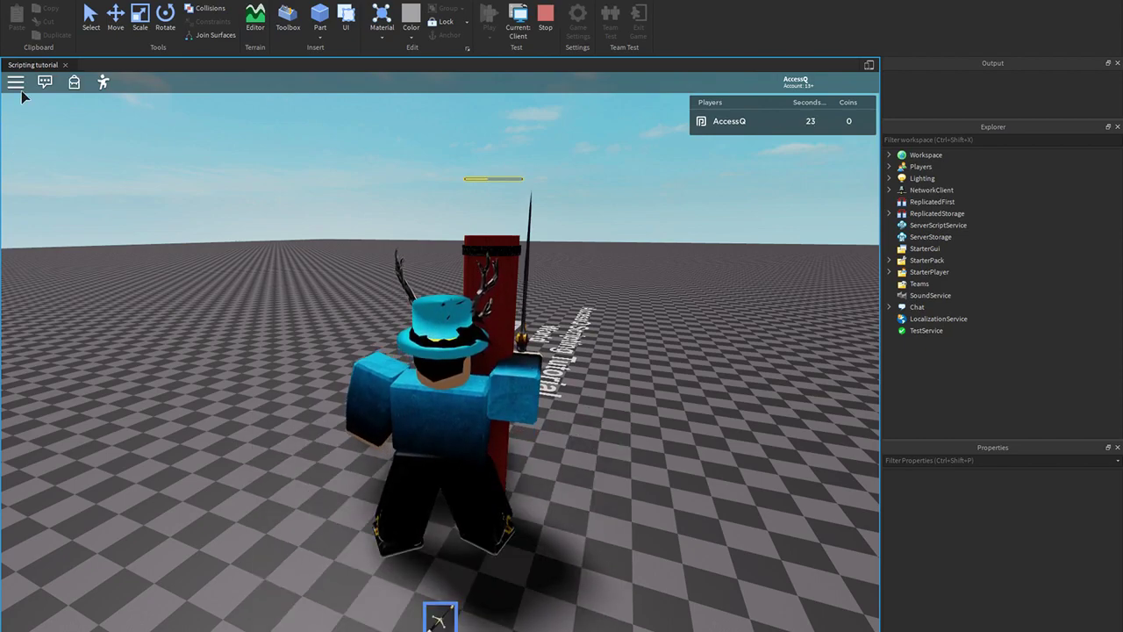
Lower the in-game volume to zero in the playtest settings and resume the game.
{"action": "key", "text": "Escape"}
{"action": "double_click", "coordinate": [405, 329]}
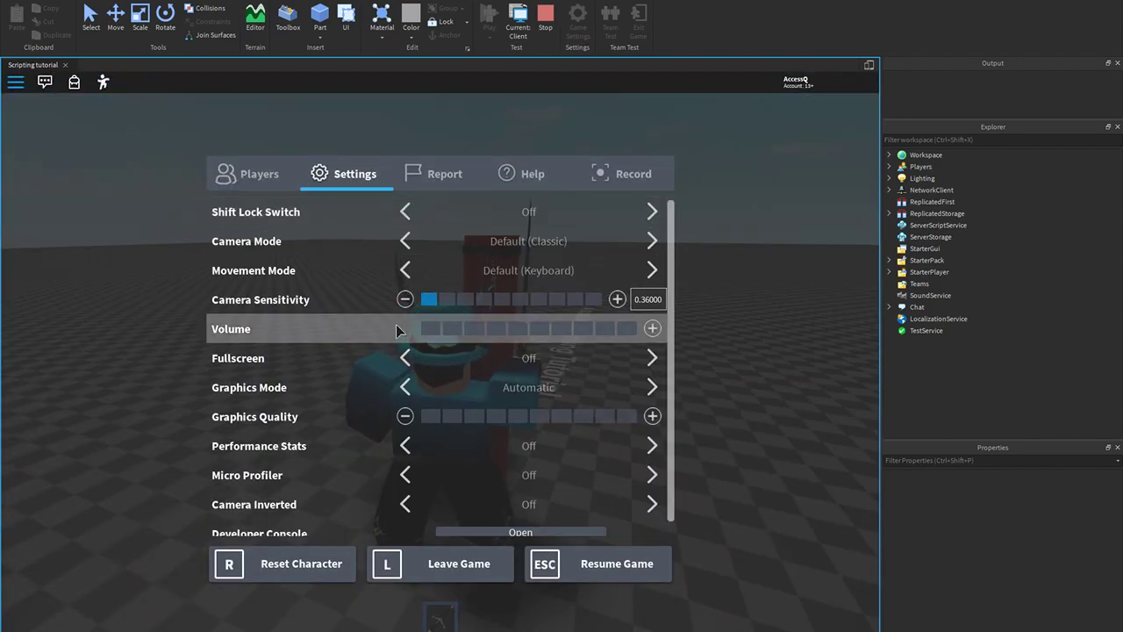
{"action": "key", "text": "Escape"}
Attack the red target with the sword again while moving the character back and forth around it.
{"action": "key", "text": "w"}
{"action": "left_click", "coordinate": [579, 441]}
{"action": "right_click_drag", "start_coordinate": [579, 442], "coordinate": [520, 431]}
{"action": "key", "text": "1"}
{"action": "key", "text": "s"}
{"action": "key", "text": "w"}
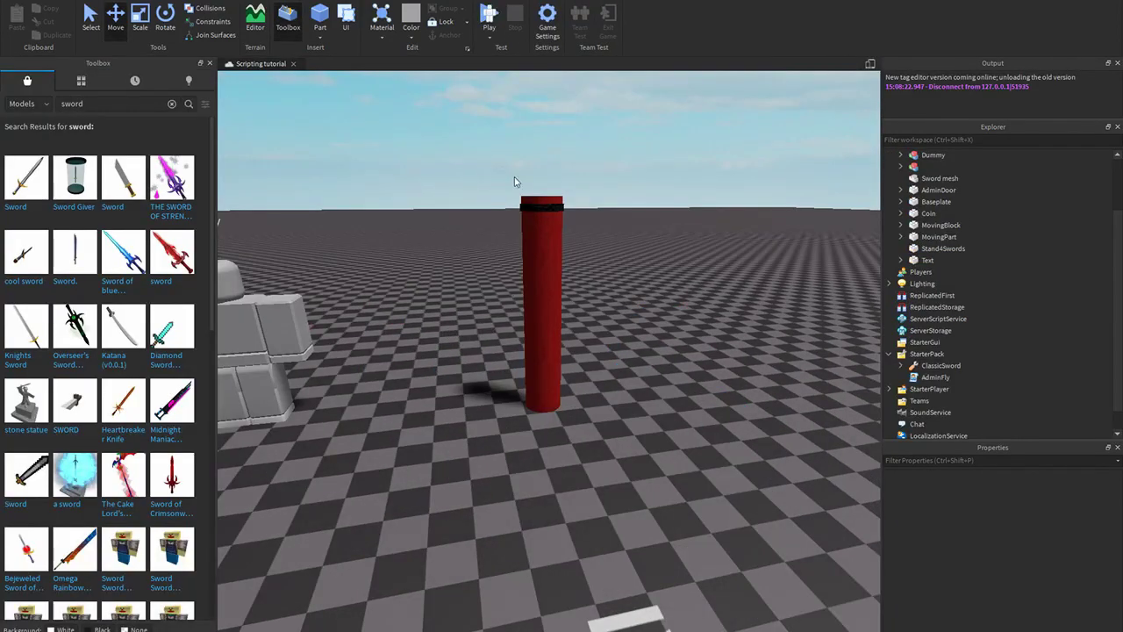
Select the red target and lower it slightly toward the baseplate with the Move tool.
{"action": "left_click", "coordinate": [548, 272]}
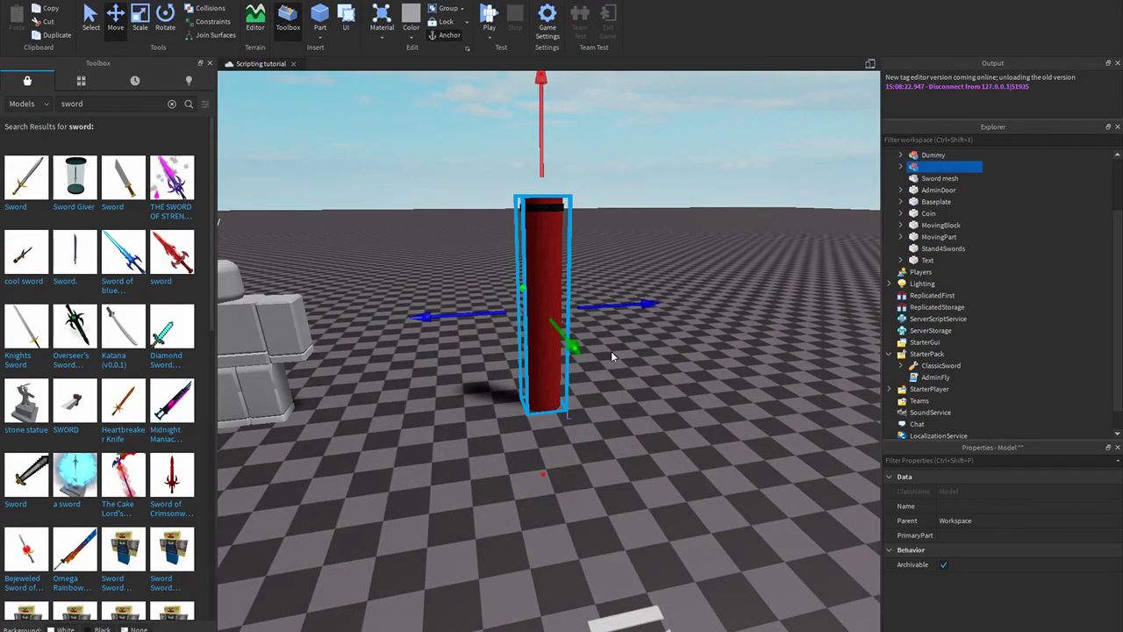
{"action": "key", "text": "ctrl+1"}
{"action": "key", "text": "ctrl+2"}
{"action": "right_click_drag", "start_coordinate": [596, 364], "coordinate": [597, 364]}
{"action": "scroll", "coordinate": [559, 428], "scroll_direction": "up", "scroll_amount": 6}
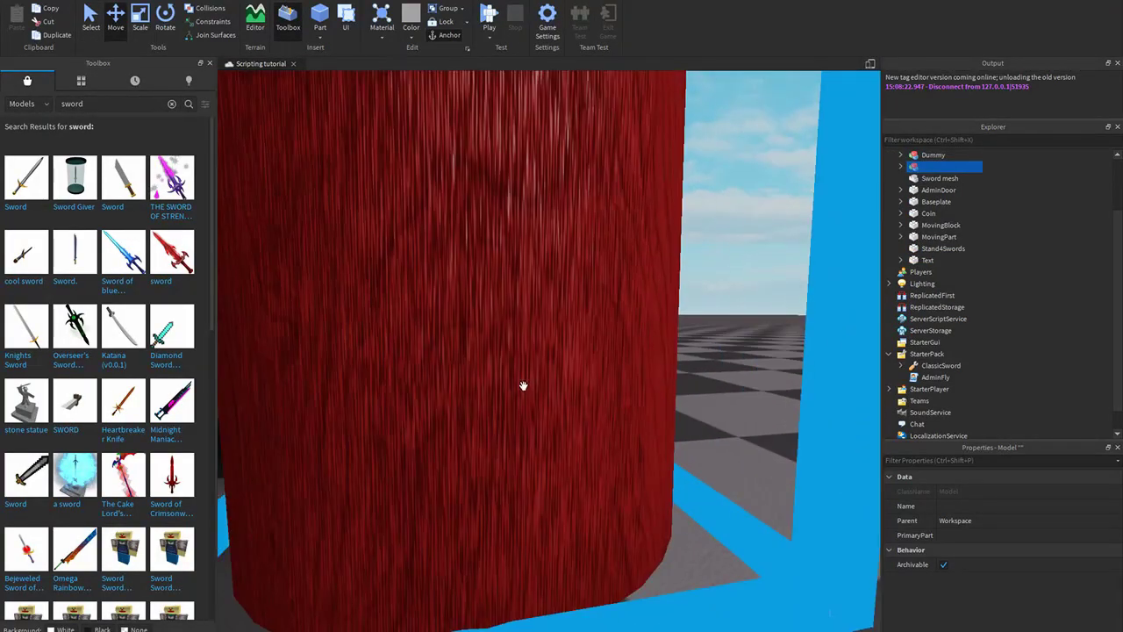
{"action": "scroll", "coordinate": [534, 400], "scroll_direction": "down", "scroll_amount": 2}
{"action": "scroll", "coordinate": [516, 562], "scroll_direction": "down", "scroll_amount": 2}
{"action": "key", "text": "q"}
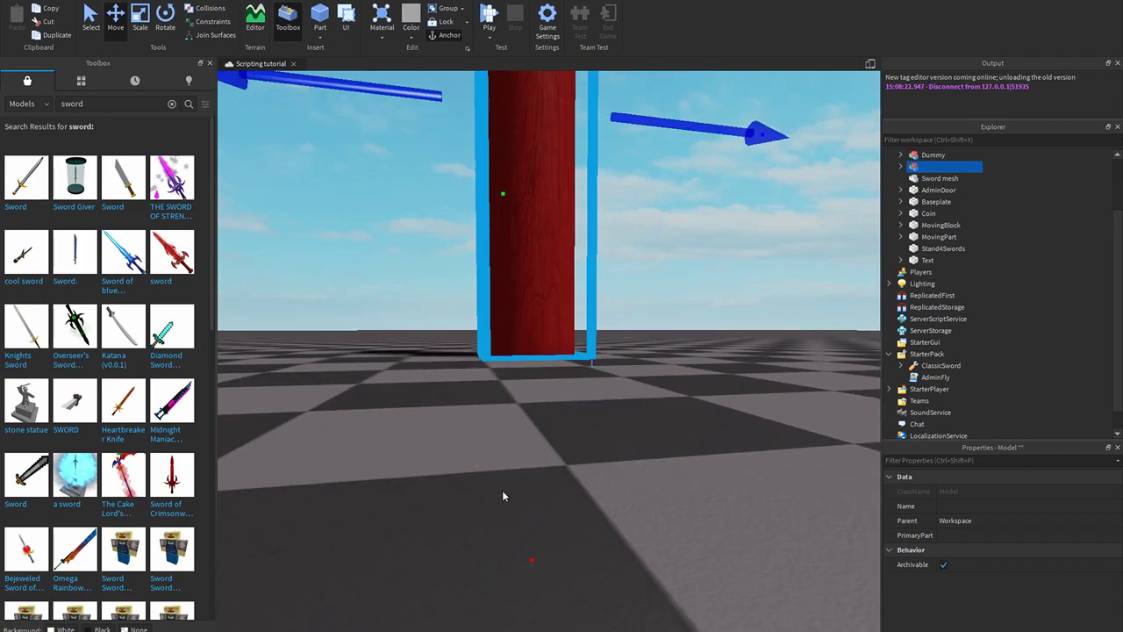
{"action": "left_click_drag", "start_coordinate": [537, 560], "coordinate": [535, 570]}
{"action": "left_click", "coordinate": [581, 526]}
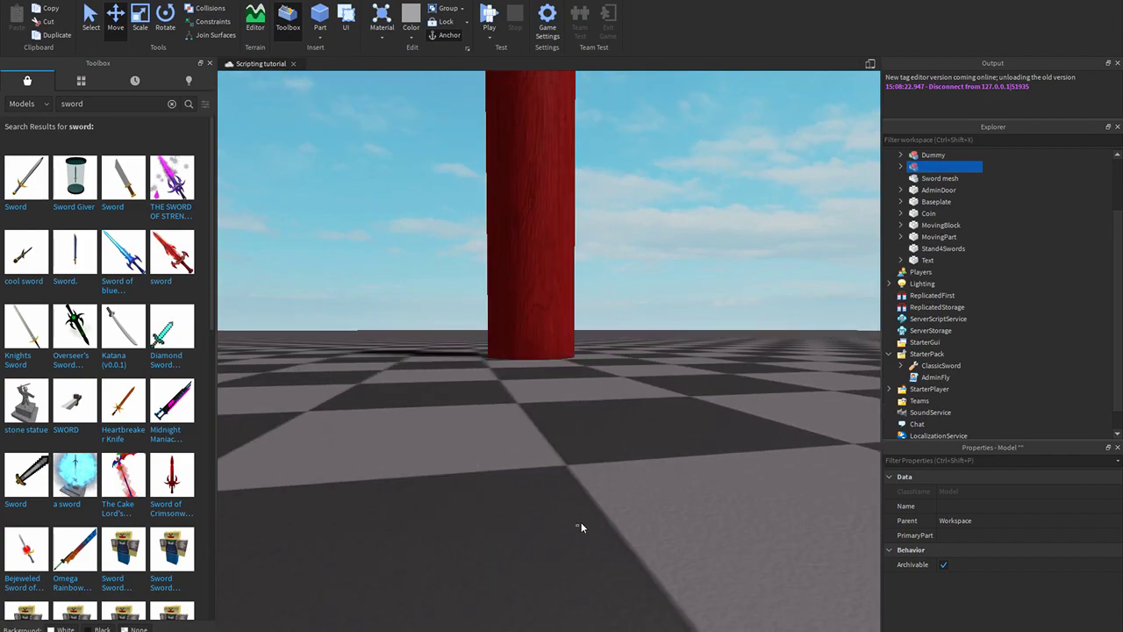
{"action": "right_click_drag", "start_coordinate": [581, 526], "coordinate": [581, 537]}
{"action": "key", "text": "s"}
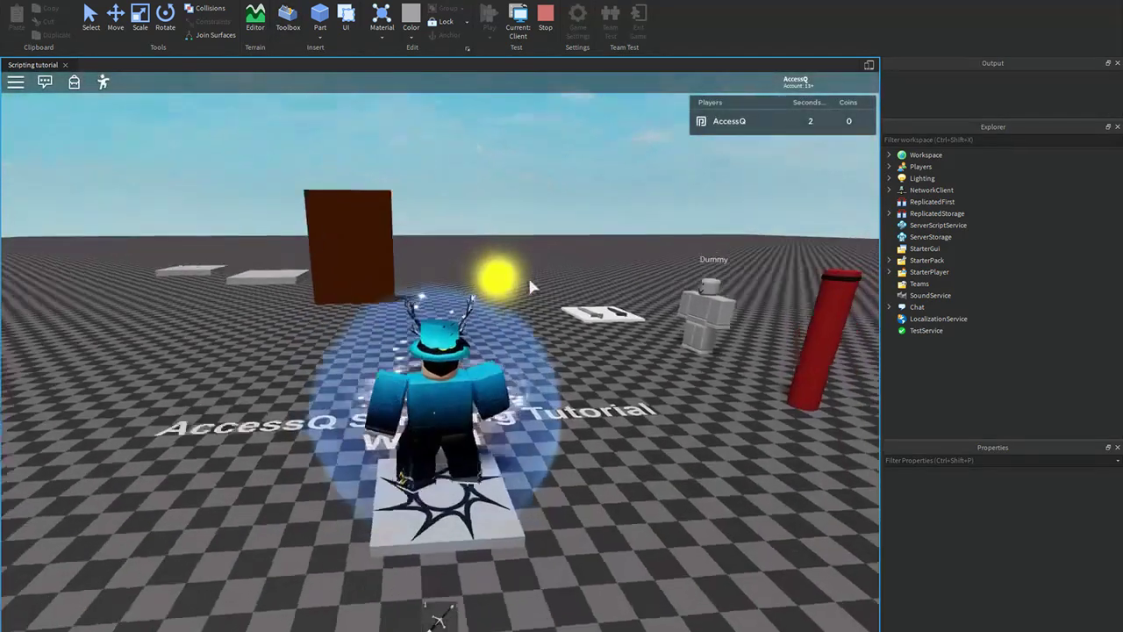
Walk the character from the spawn to the red target in a new playtest and attack with the sword.
{"action": "key", "text": "w"}
{"action": "right_click_drag", "start_coordinate": [530, 283], "coordinate": [507, 314]}
{"action": "key", "text": "1"}
{"action": "left_click", "coordinate": [499, 315]}
{"action": "left_click", "coordinate": [499, 314]}
{"action": "key", "text": "s"}
{"action": "key", "text": "1"}
{"action": "key", "text": "1"}
Circle the red target with the sword to test how it breaks apart after the height change, and stop the playtest.
{"action": "key", "text": "w"}
{"action": "key", "text": "d"}
{"action": "key", "text": "s"}
{"action": "key", "text": "w"}
{"action": "left_click", "coordinate": [507, 314]}
{"action": "key", "text": "w"}
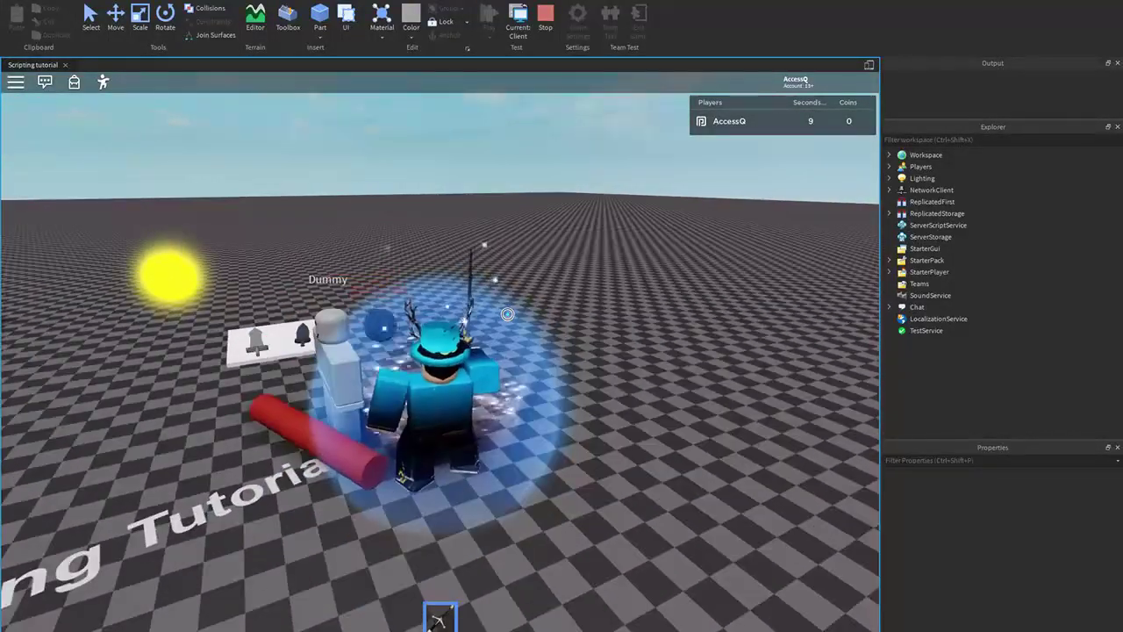
{"action": "key", "text": "1"}
{"action": "key", "text": "s"}
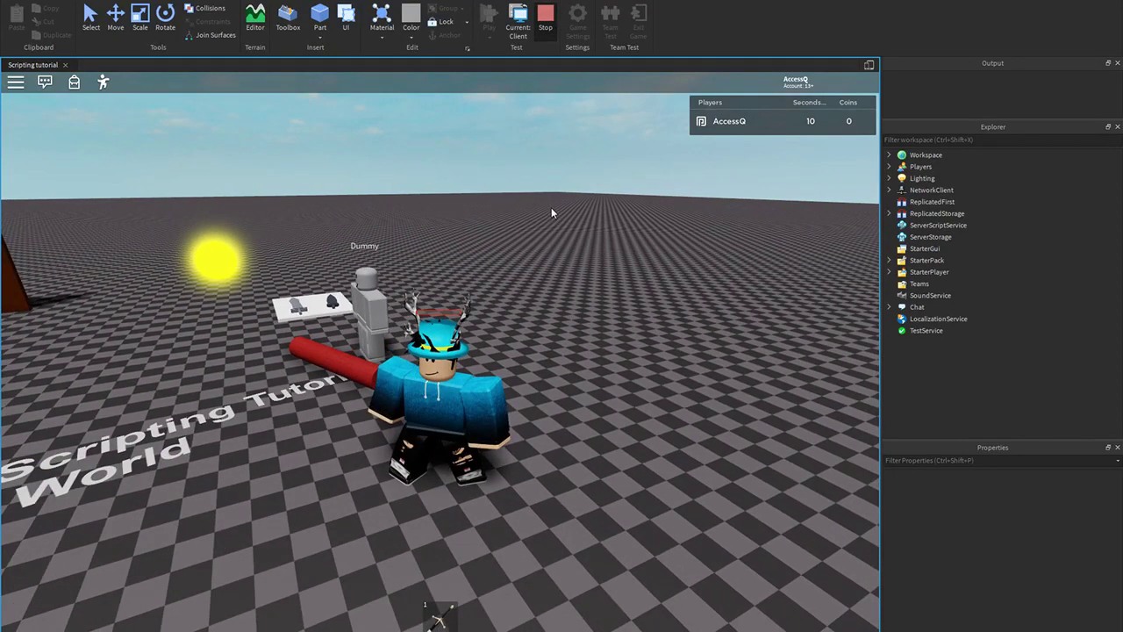
{"action": "left_click", "coordinate": [551, 24]}
Move the red target down a little further at its base and deselect it.
{"action": "right_click_drag", "start_coordinate": [548, 184], "coordinate": [558, 190]}
{"action": "key", "text": "s"}
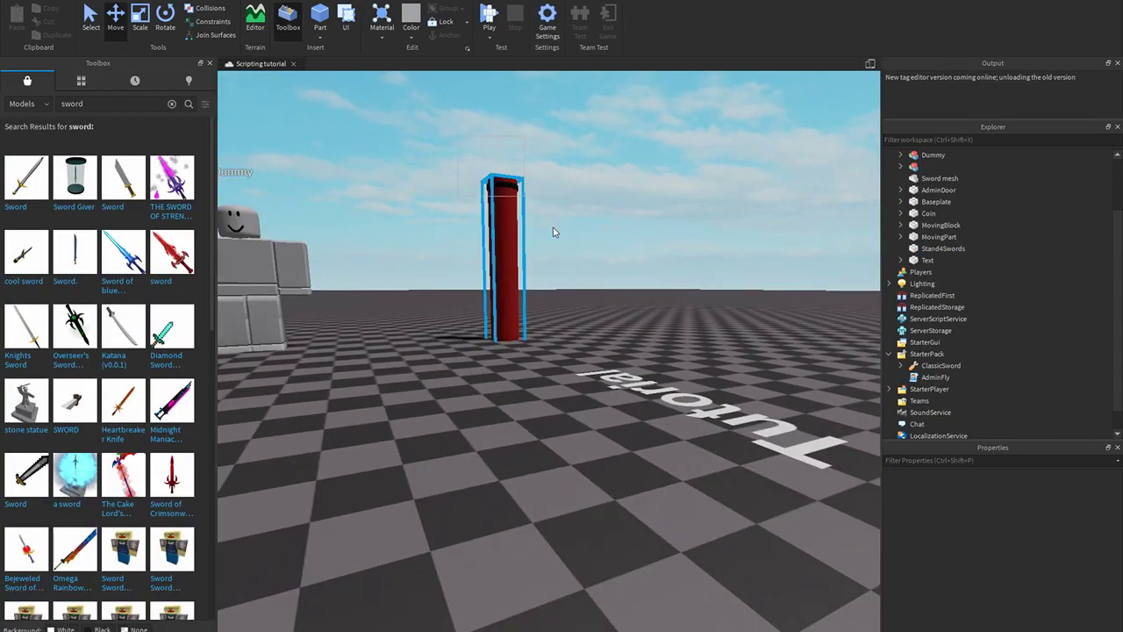
{"action": "left_click_drag", "start_coordinate": [554, 232], "coordinate": [557, 245]}
{"action": "key", "text": "ctrl+1"}
{"action": "left_click_drag", "start_coordinate": [506, 409], "coordinate": [507, 416]}
{"action": "right_click_drag", "start_coordinate": [507, 416], "coordinate": [602, 404]}
{"action": "left_click", "coordinate": [600, 403]}
{"action": "key", "text": "w"}
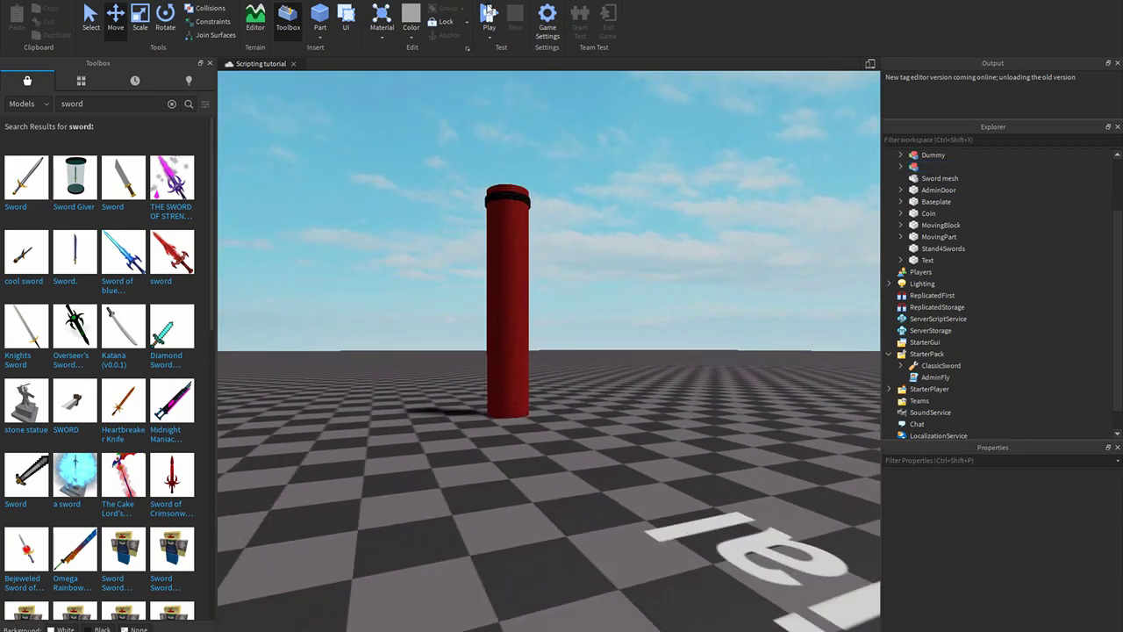
Start a new playtest, walk the character to the red target and strike it with the sword.
{"action": "left_click", "coordinate": [489, 14]}
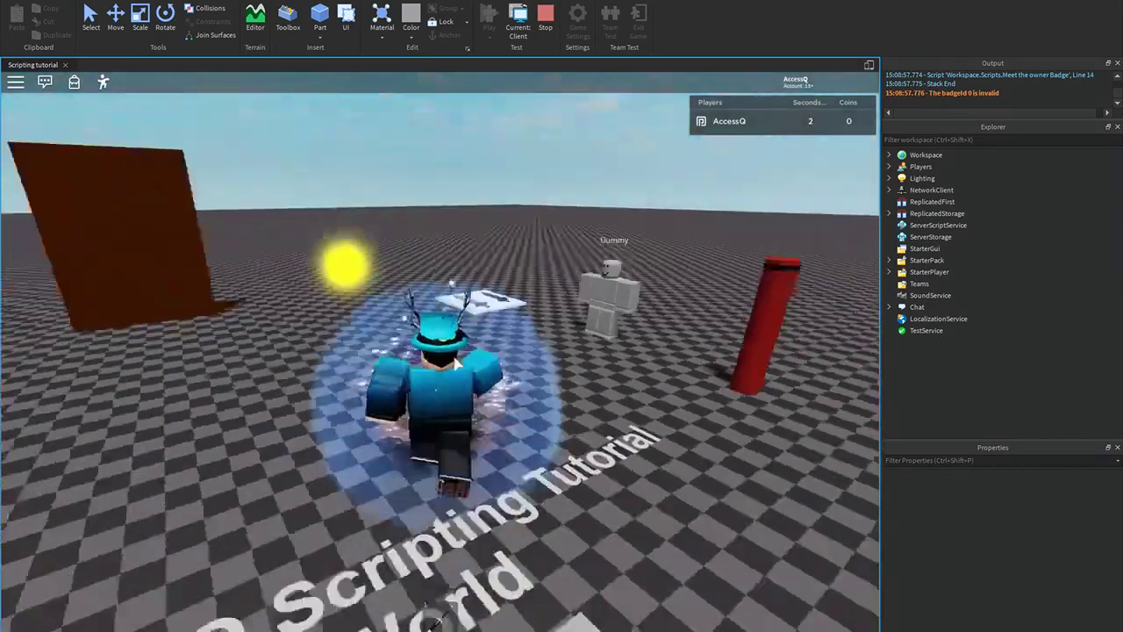
{"action": "key", "text": "d"}
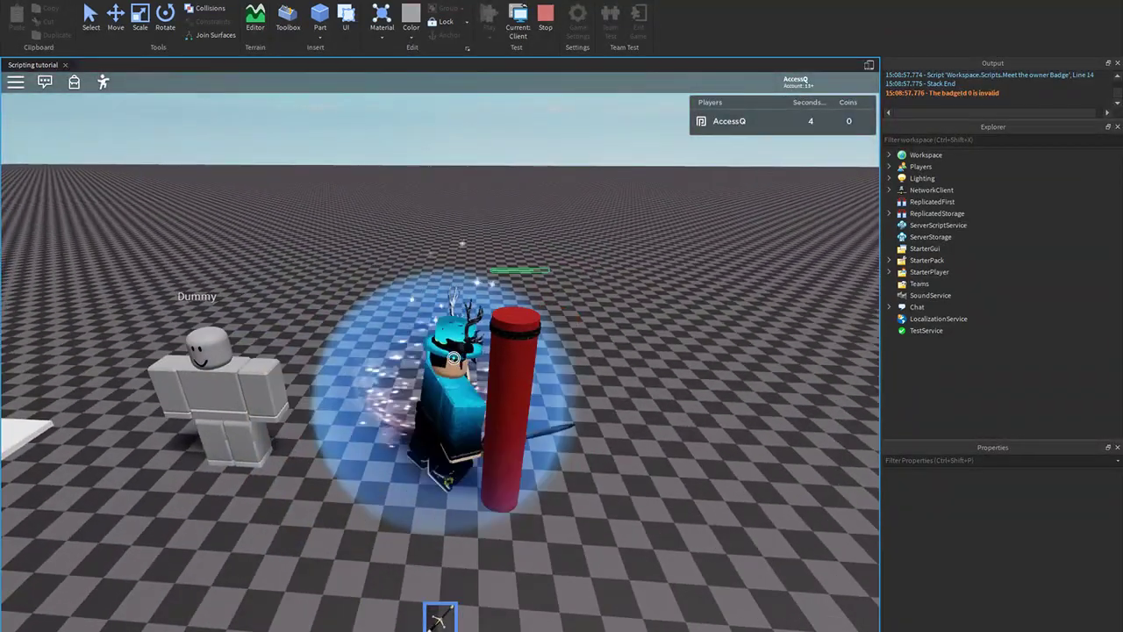
{"action": "left_click", "coordinate": [454, 358]}
{"action": "left_click", "coordinate": [487, 367]}
{"action": "key", "text": "s"}
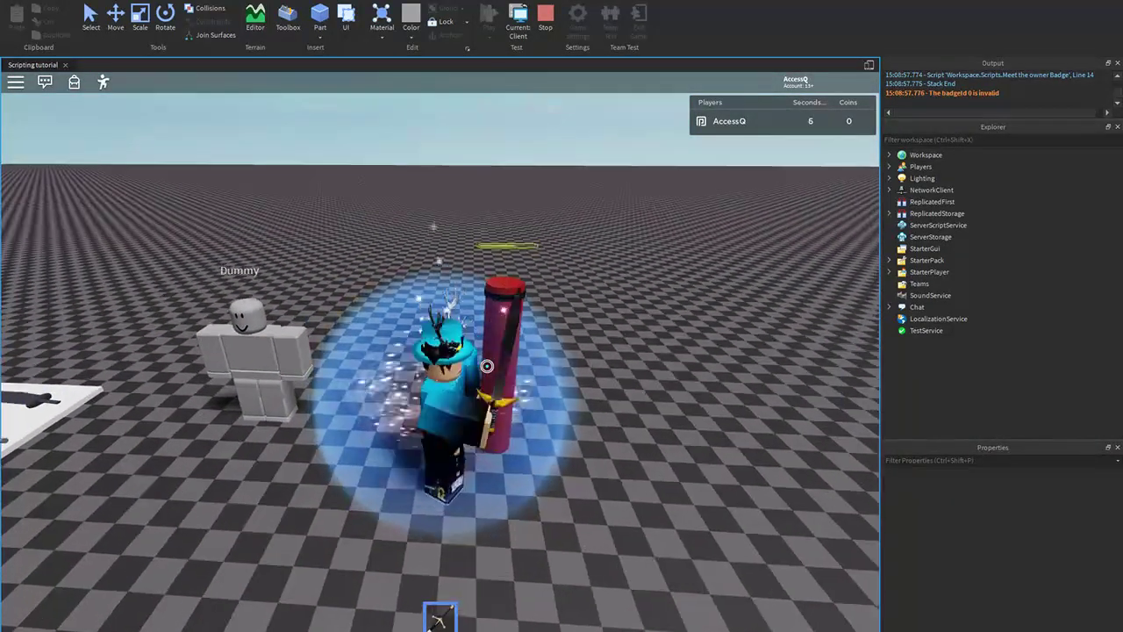
{"action": "key", "text": "w"}
{"action": "key", "text": "s"}
{"action": "key", "text": "w"}
{"action": "left_click", "coordinate": [487, 366]}
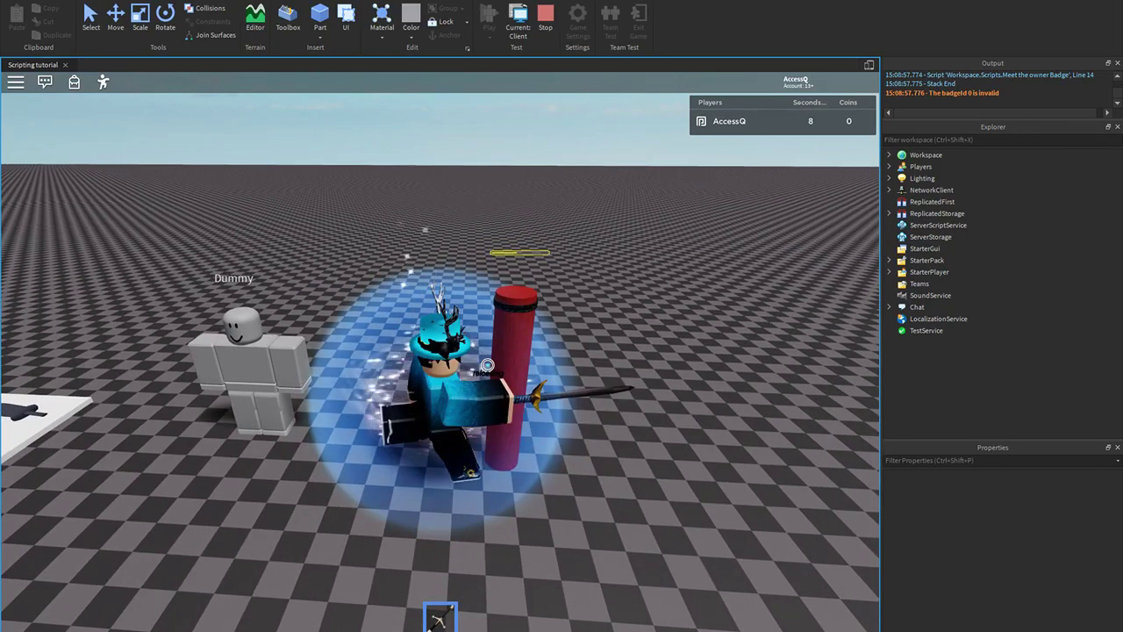
Keep attacking the red target with the sword until it falls apart, back away and stop the playtest.
{"action": "key", "text": "w"}
{"action": "left_click", "coordinate": [487, 365]}
{"action": "key", "text": "s"}
{"action": "key", "text": "w"}
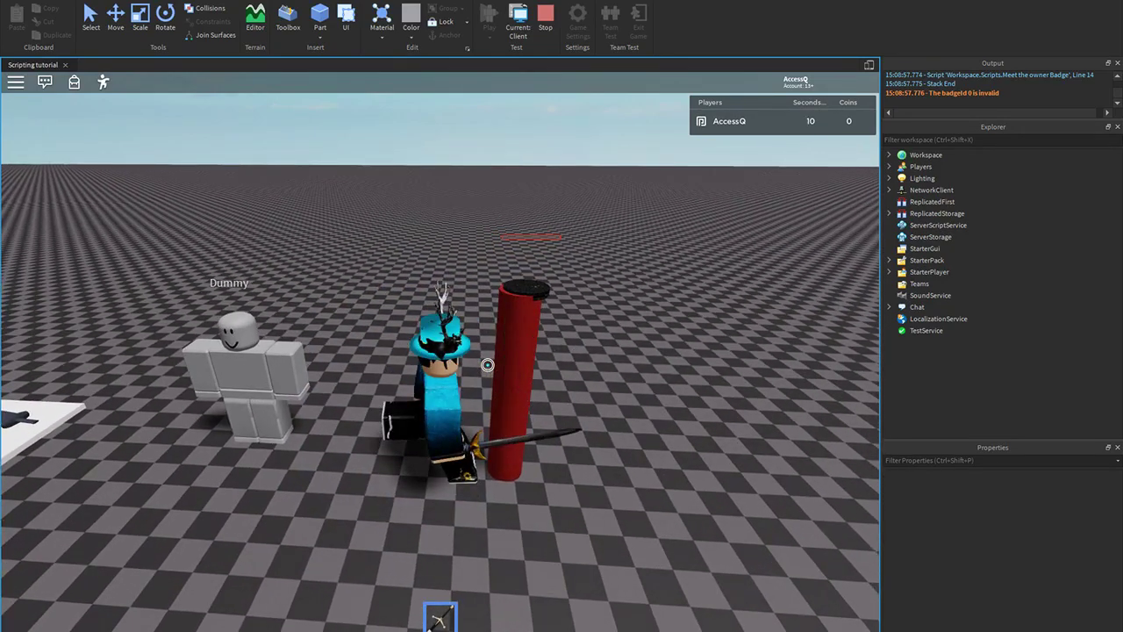
{"action": "key", "text": "d"}
{"action": "key", "text": "1"}
{"action": "key", "text": "s"}
{"action": "key", "text": "w"}
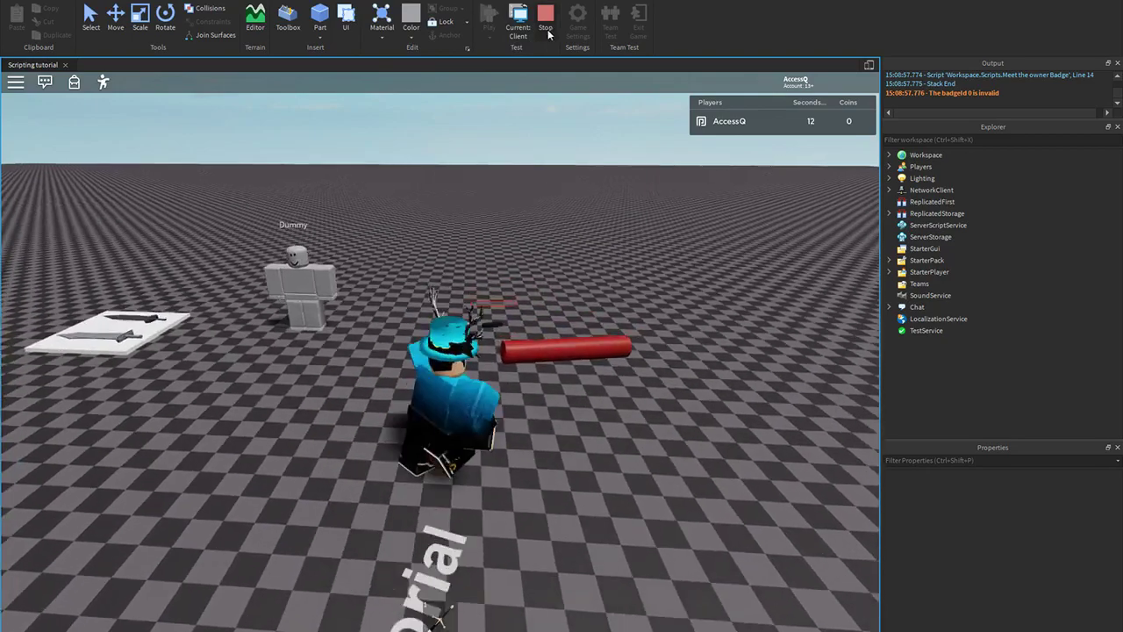
{"action": "key", "text": "s"}
{"action": "left_click", "coordinate": [552, 26]}
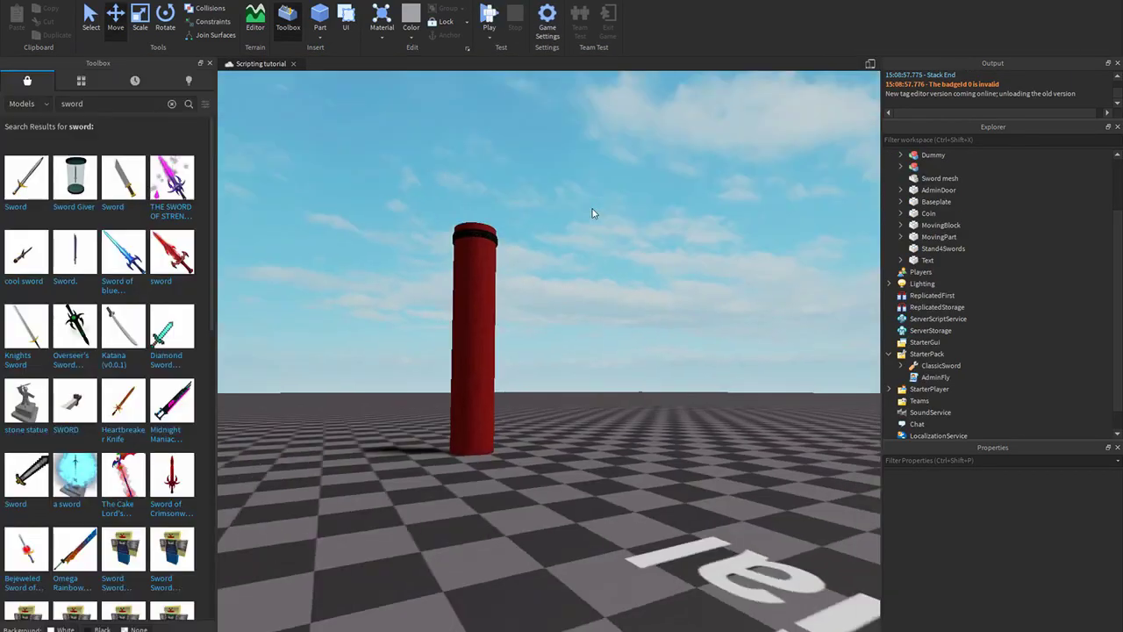
Select the red target model in the world and expand it in the Explorer to show its parts.
{"action": "scroll", "coordinate": [592, 213], "scroll_direction": "down", "scroll_amount": 3}
{"action": "left_click", "coordinate": [504, 285]}
{"action": "right_click_drag", "start_coordinate": [504, 284], "coordinate": [546, 301]}
{"action": "scroll", "coordinate": [536, 384], "scroll_direction": "down", "scroll_amount": 4}
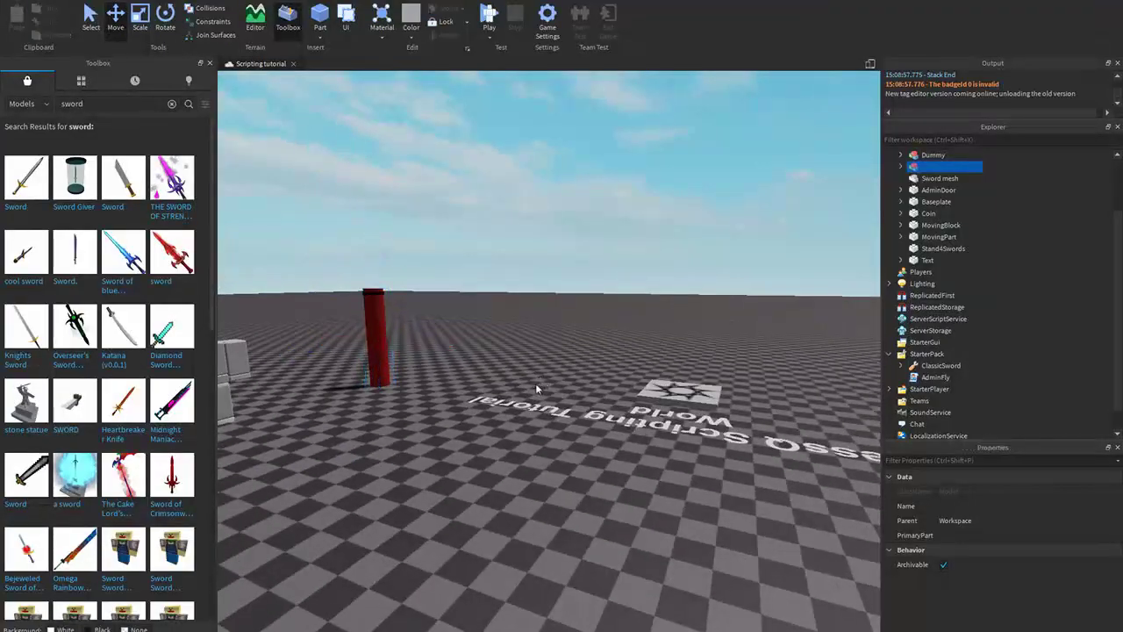
{"action": "left_click", "coordinate": [542, 405]}
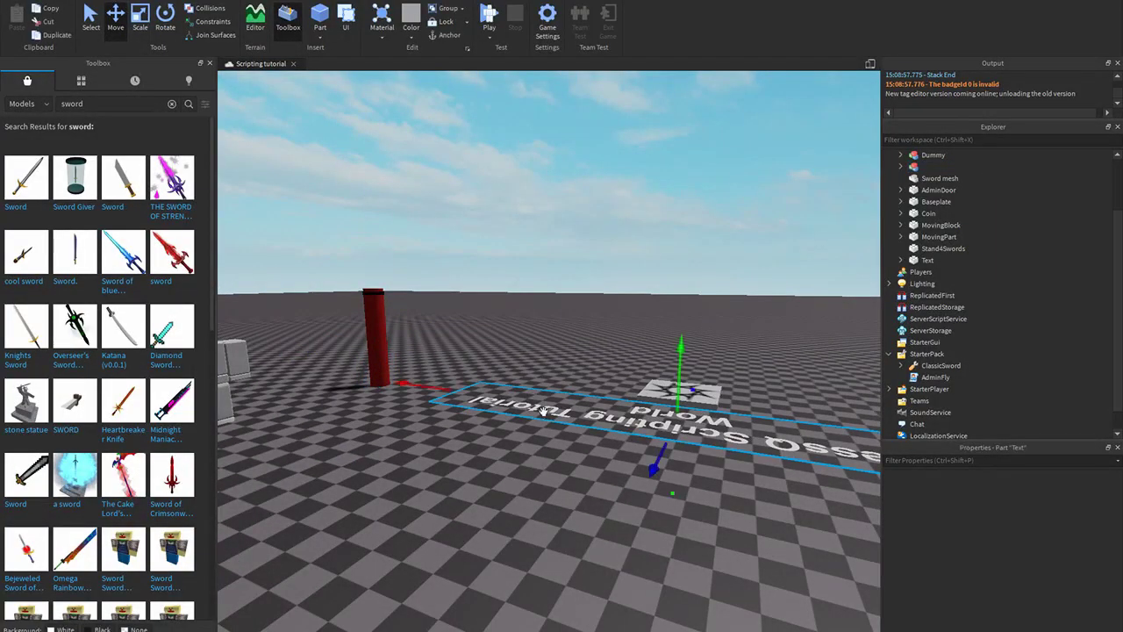
{"action": "left_click", "coordinate": [381, 315]}
{"action": "key", "text": "w"}
{"action": "key", "text": "a"}
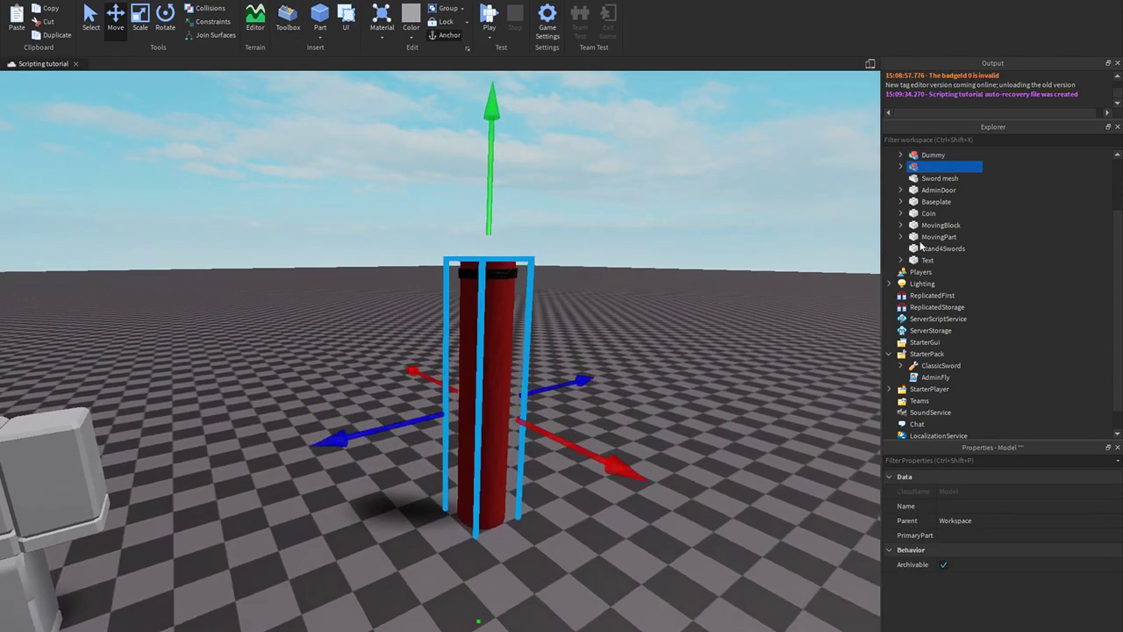
{"action": "key", "text": "w"}
{"action": "left_click", "coordinate": [900, 167]}
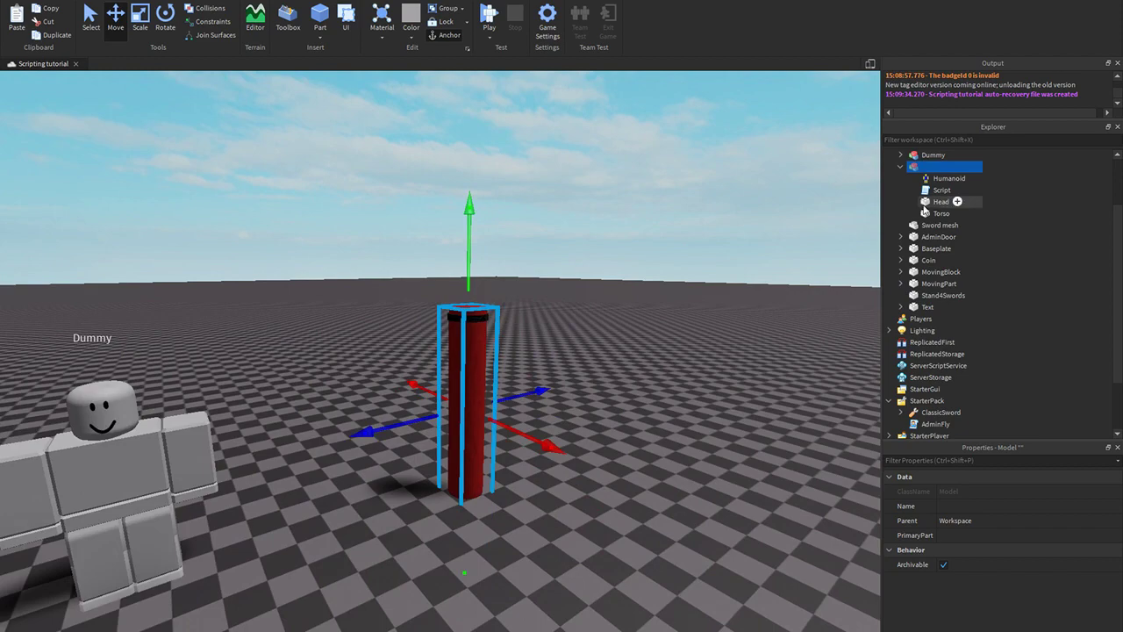
Inspect the Name property of the red target model and leave it blank.
{"action": "left_click", "coordinate": [934, 179]}
{"action": "left_click", "coordinate": [924, 170]}
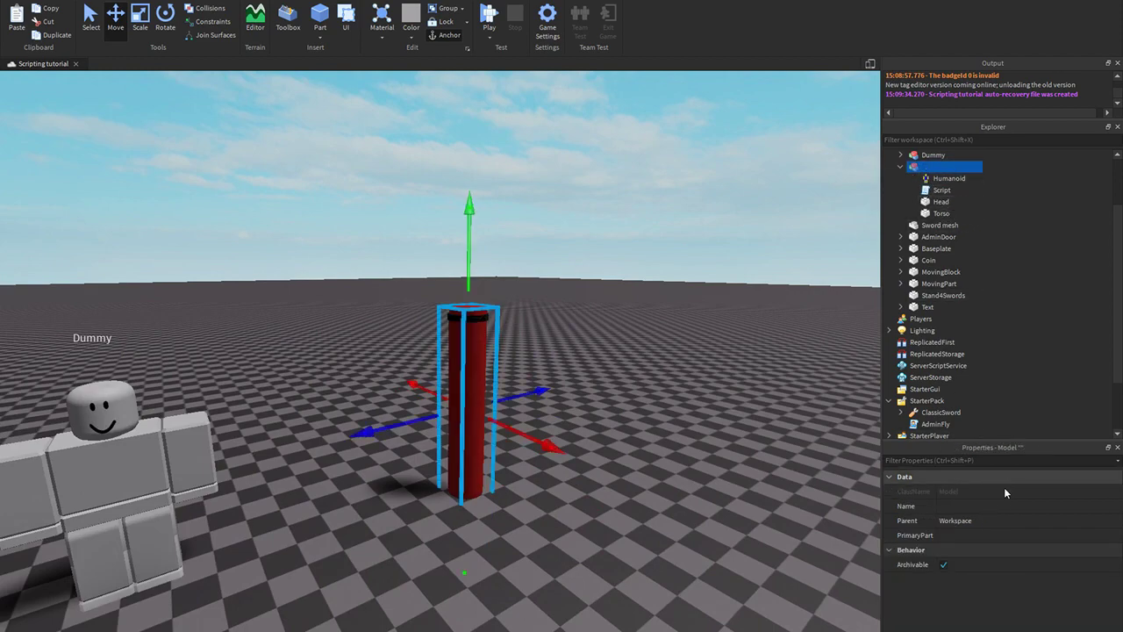
{"action": "left_click", "coordinate": [960, 505]}
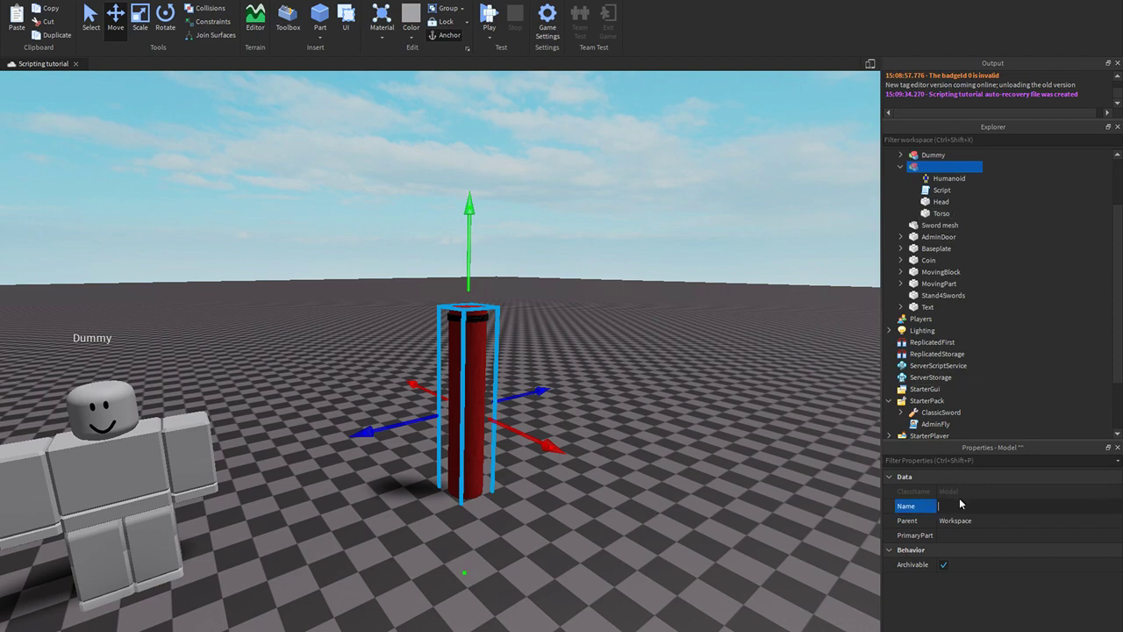
{"action": "key", "text": "Return"}
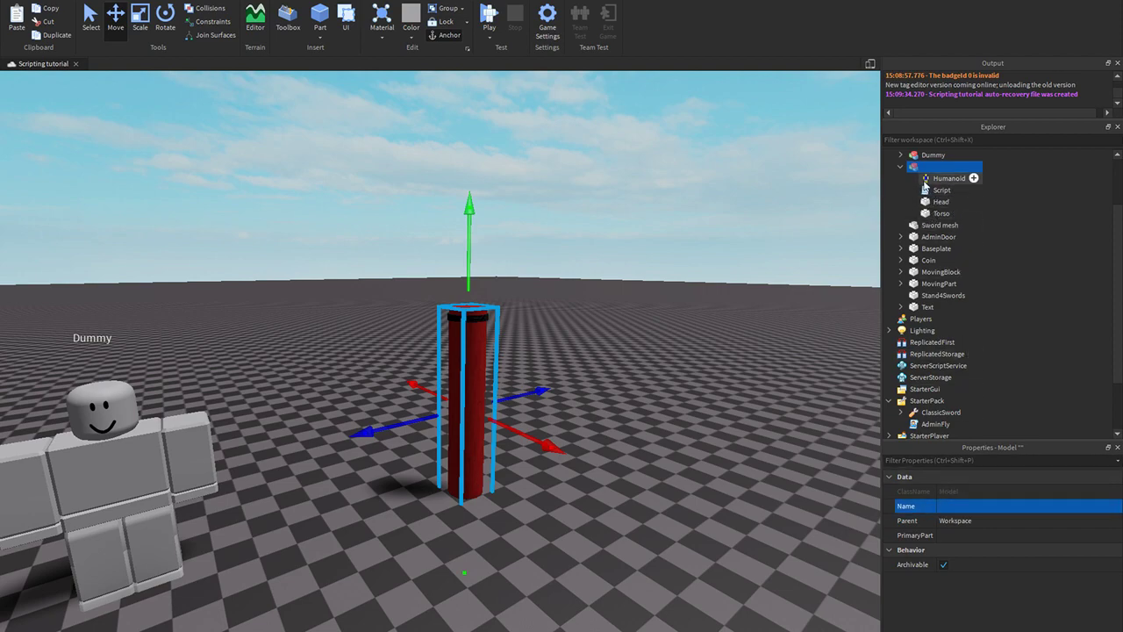
Check the target's Humanoid, open the Script inside the target model and enlarge the code text.
{"action": "left_click", "coordinate": [929, 180]}
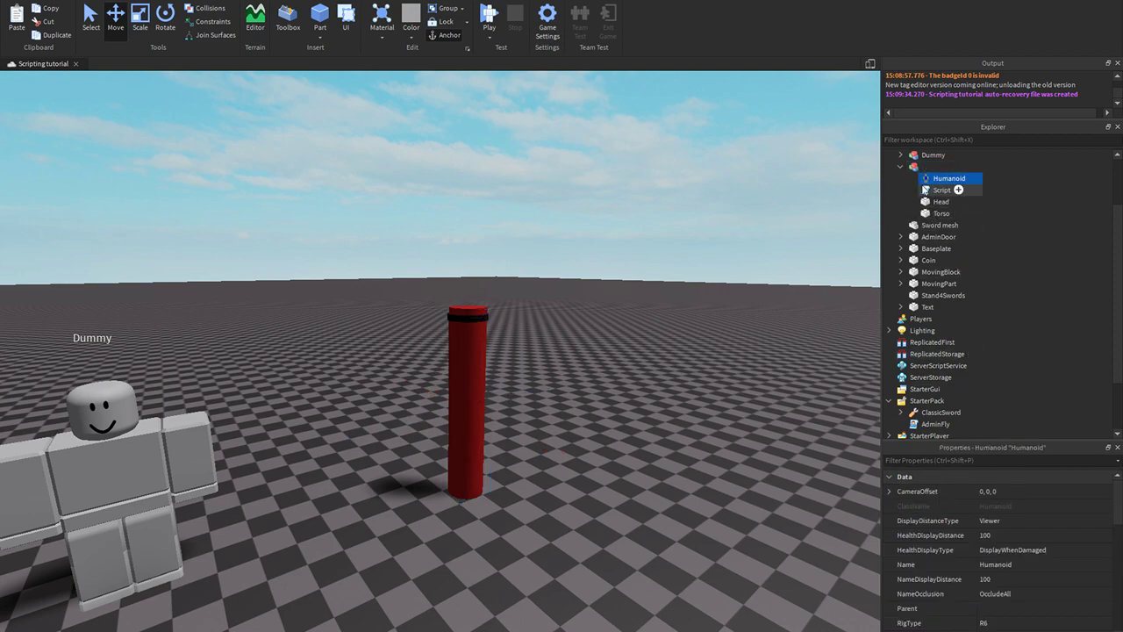
{"action": "double_click", "coordinate": [926, 190]}
{"action": "scroll", "coordinate": [442, 351], "scroll_direction": "up", "scroll_amount": 8, "text": "ctrl"}
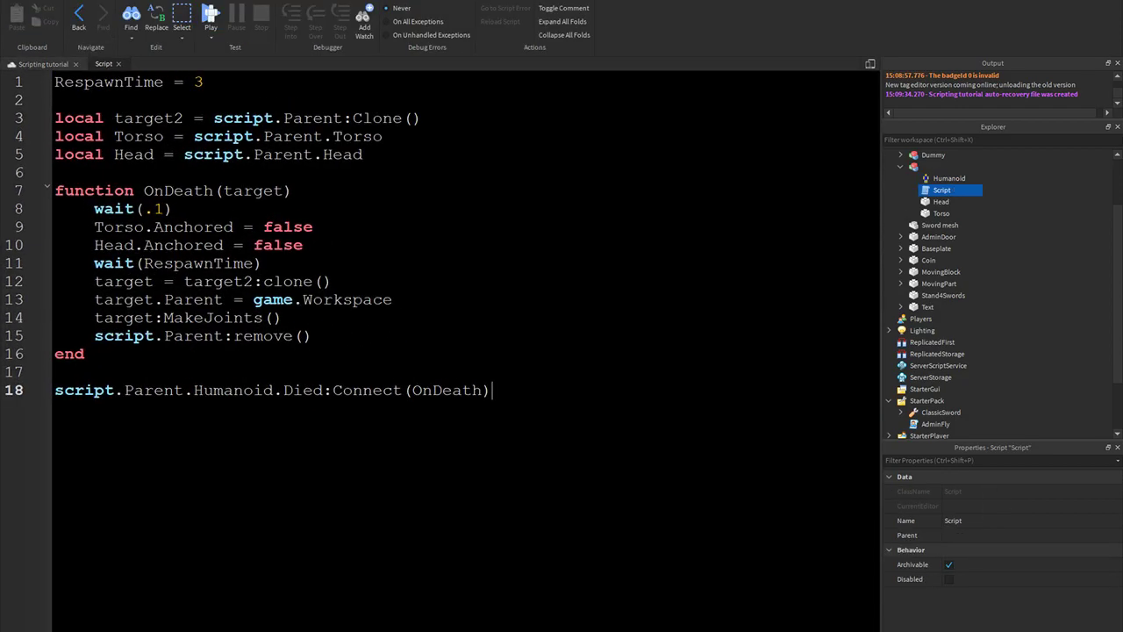
{"action": "scroll", "coordinate": [442, 351], "scroll_direction": "up", "scroll_amount": 2, "text": "ctrl"}
{"action": "scroll", "coordinate": [441, 351], "scroll_direction": "up", "scroll_amount": 2, "text": "ctrl"}
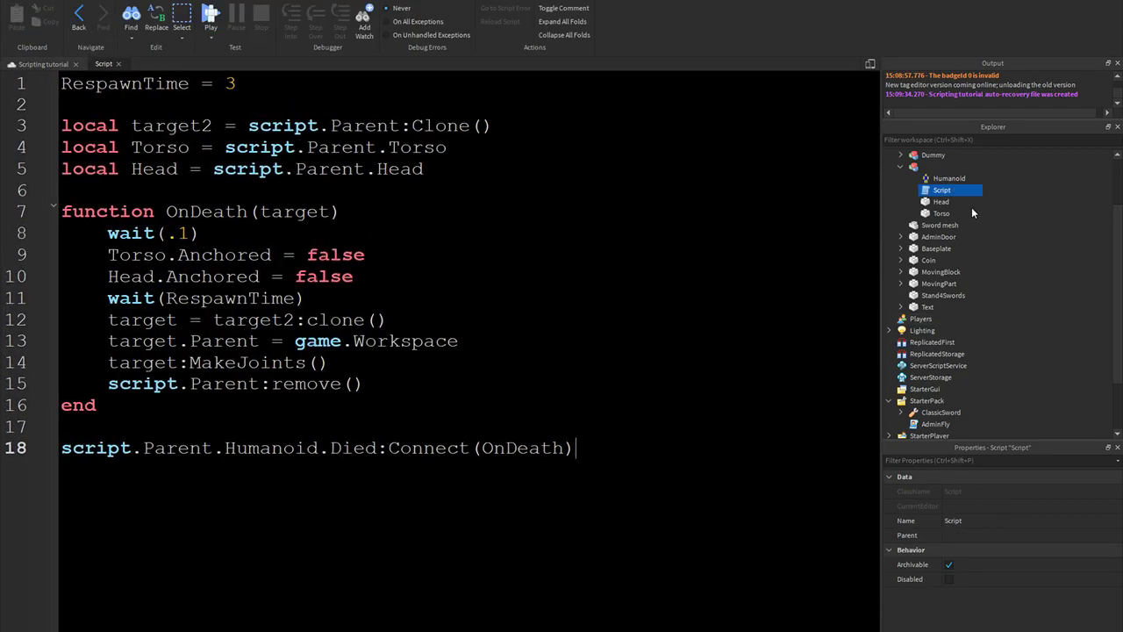
Select the target's Head and Torso together and review their Behavior properties, including Anchored.
{"action": "left_click", "coordinate": [914, 202]}
{"action": "left_click", "coordinate": [923, 210], "text": "ctrl"}
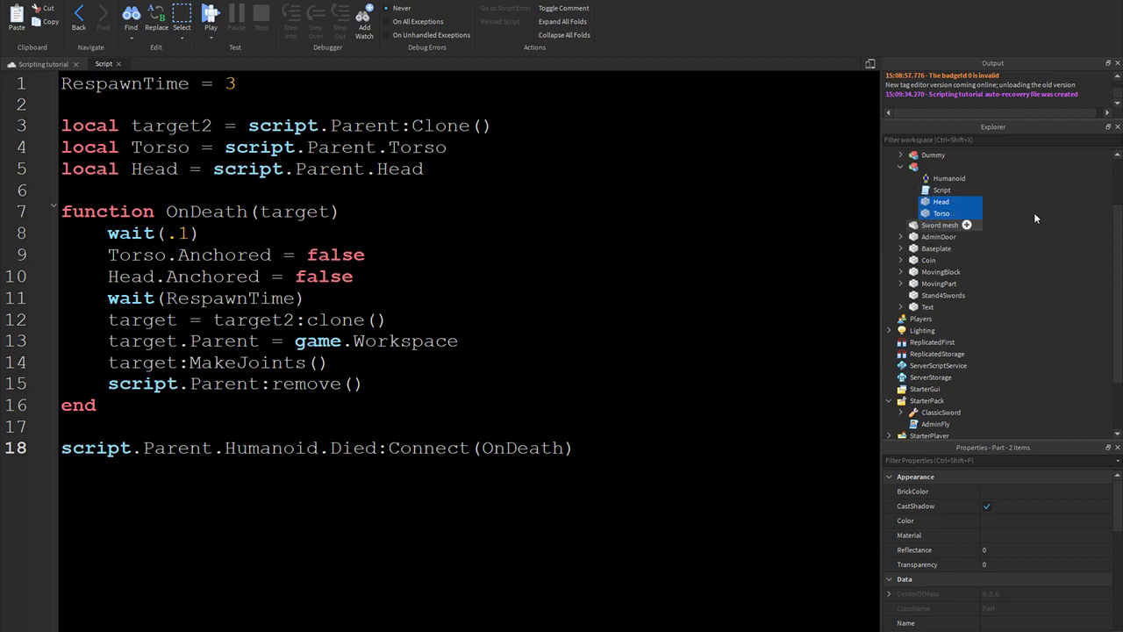
{"action": "scroll", "coordinate": [1019, 507], "scroll_direction": "down", "scroll_amount": 5}
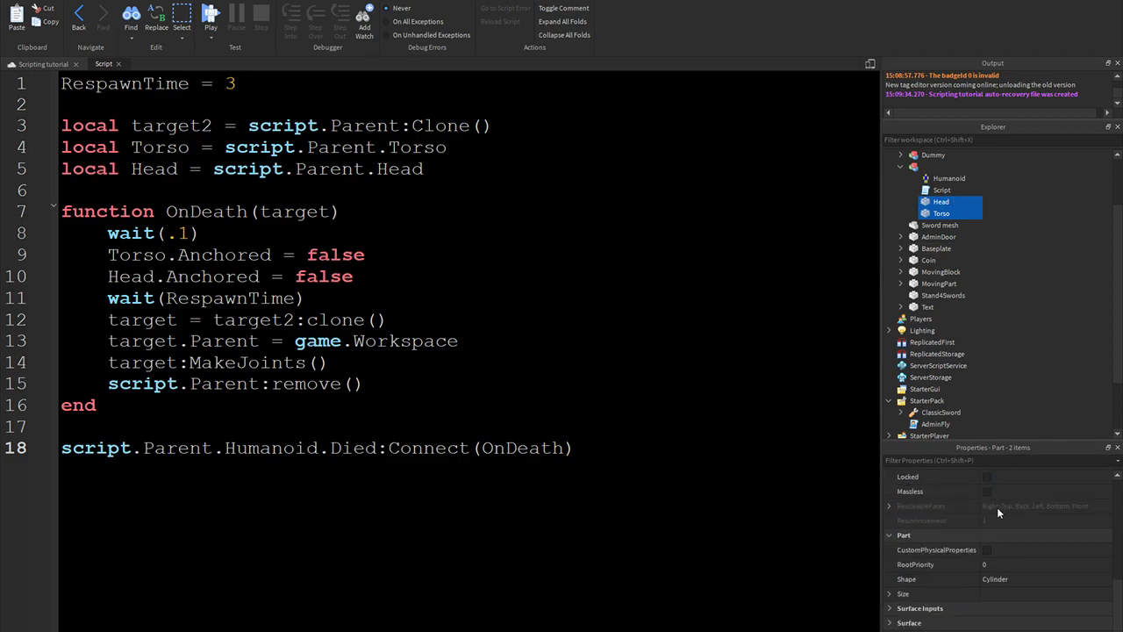
{"action": "left_click", "coordinate": [307, 298]}
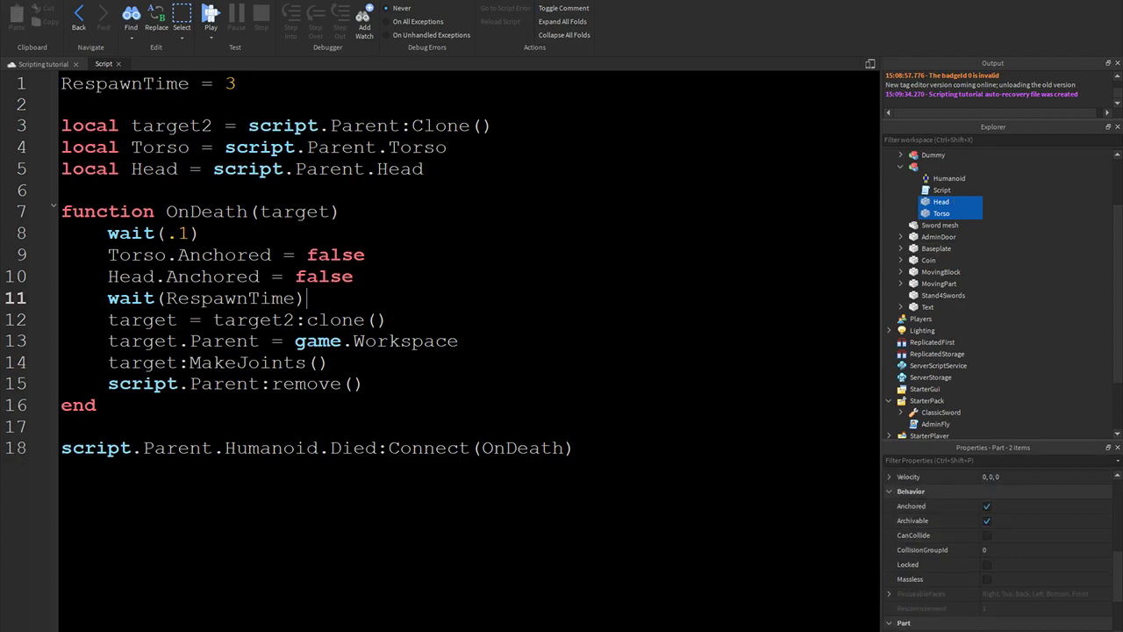
Return to the target's Script and enlarge the code so the whole respawn script can be reviewed.
{"action": "left_click", "coordinate": [940, 193]}
{"action": "left_click", "coordinate": [342, 211]}
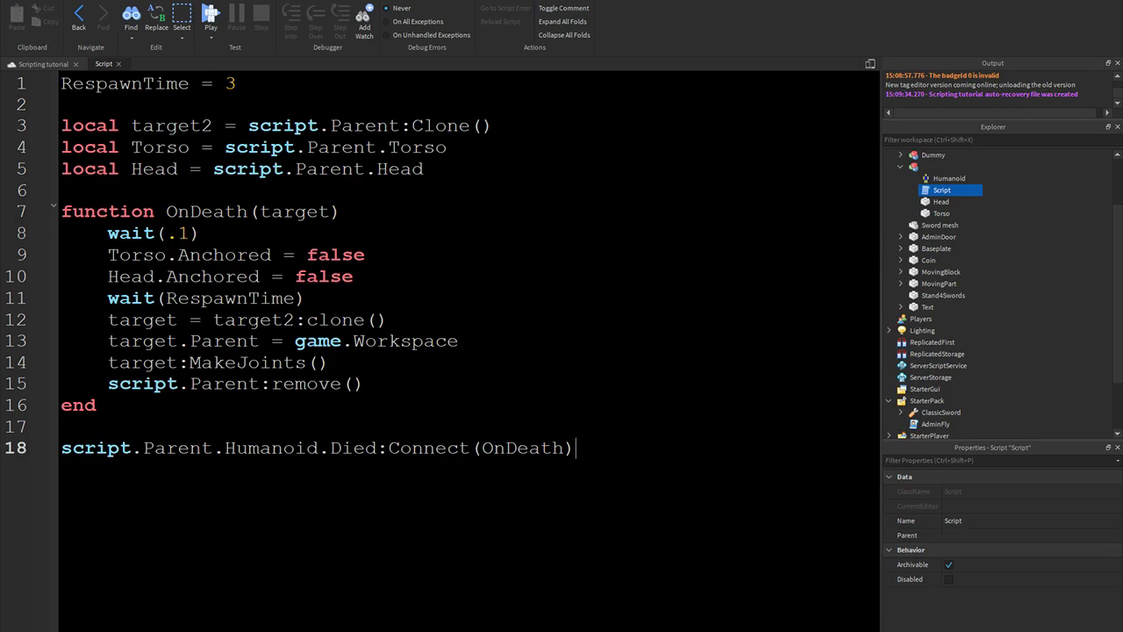
{"action": "scroll", "coordinate": [468, 351], "scroll_direction": "up", "scroll_amount": 4, "text": "ctrl"}
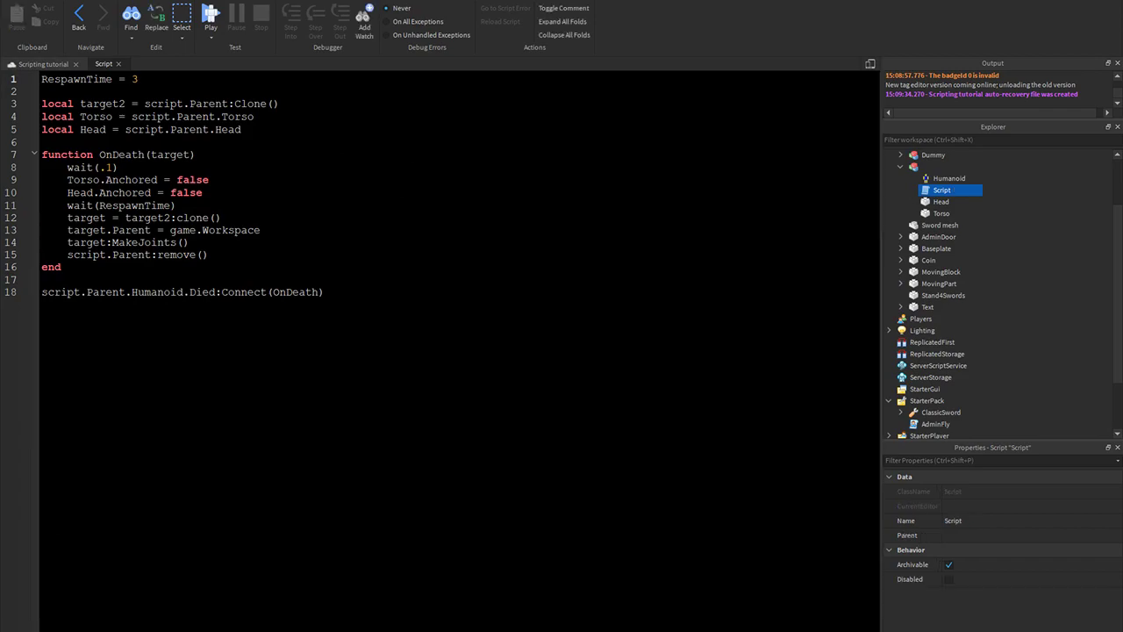
{"action": "scroll", "coordinate": [469, 351], "scroll_direction": "up", "scroll_amount": 11, "text": "ctrl"}
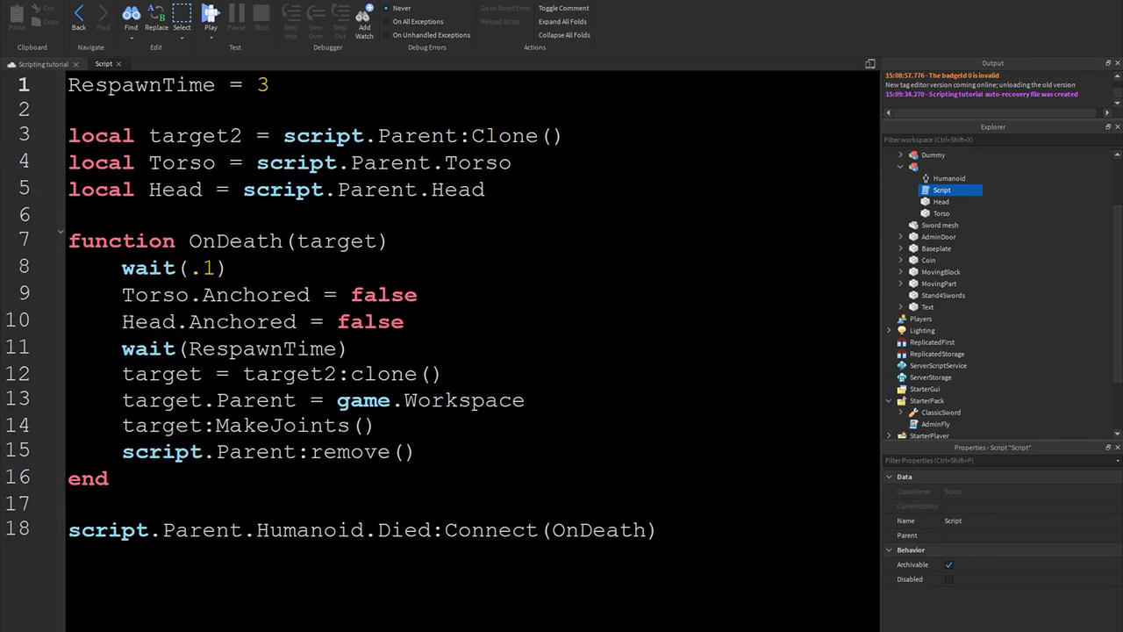